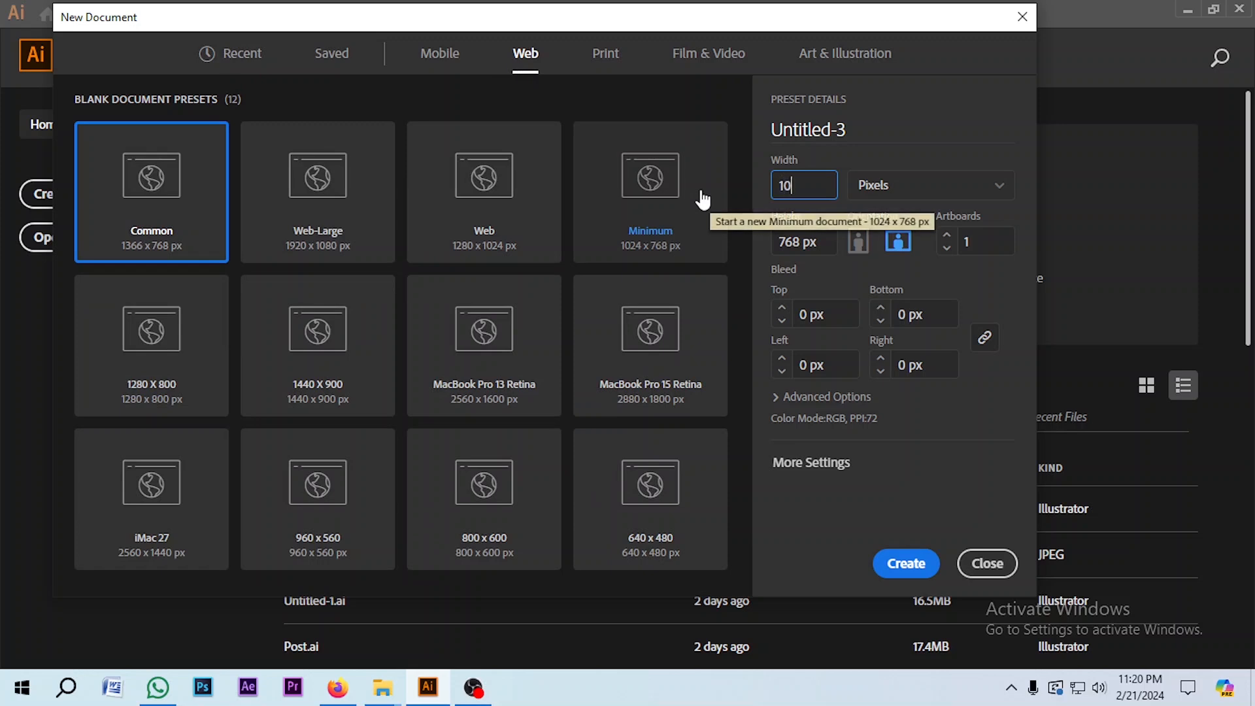
Create a new web document 1080 px wide and 1080 px high.
key(Tab)
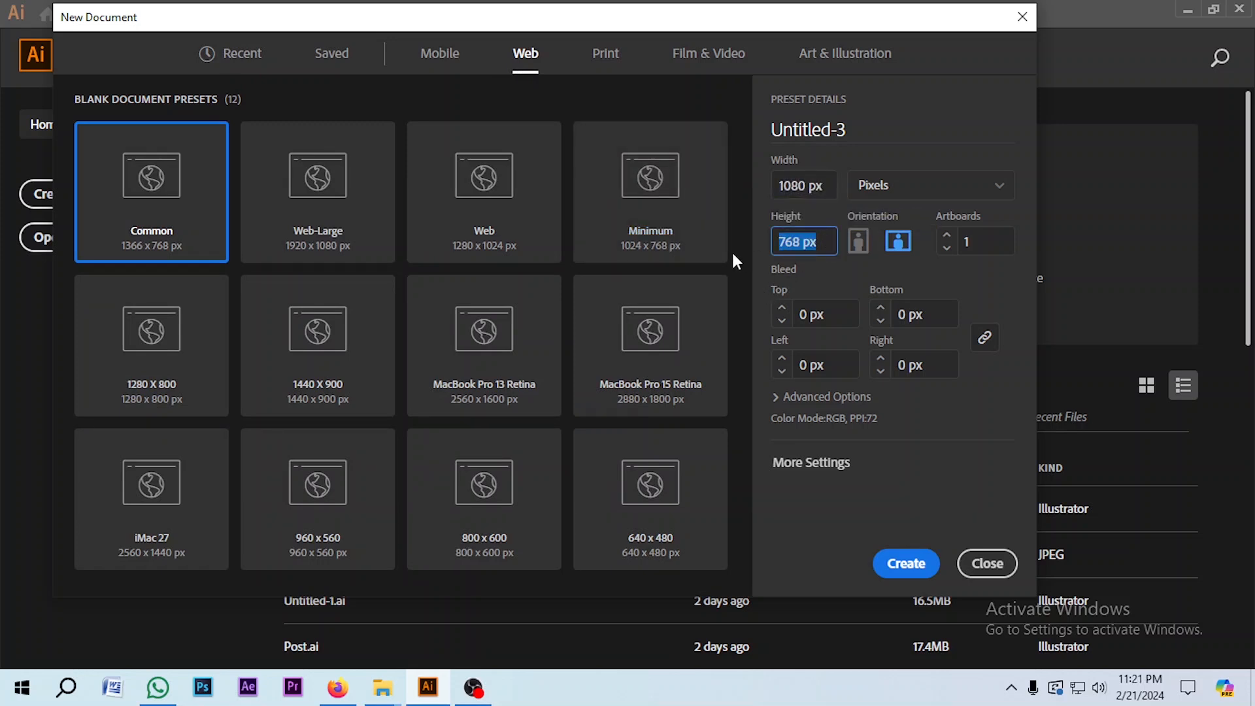
text(1080)
click(906, 568)
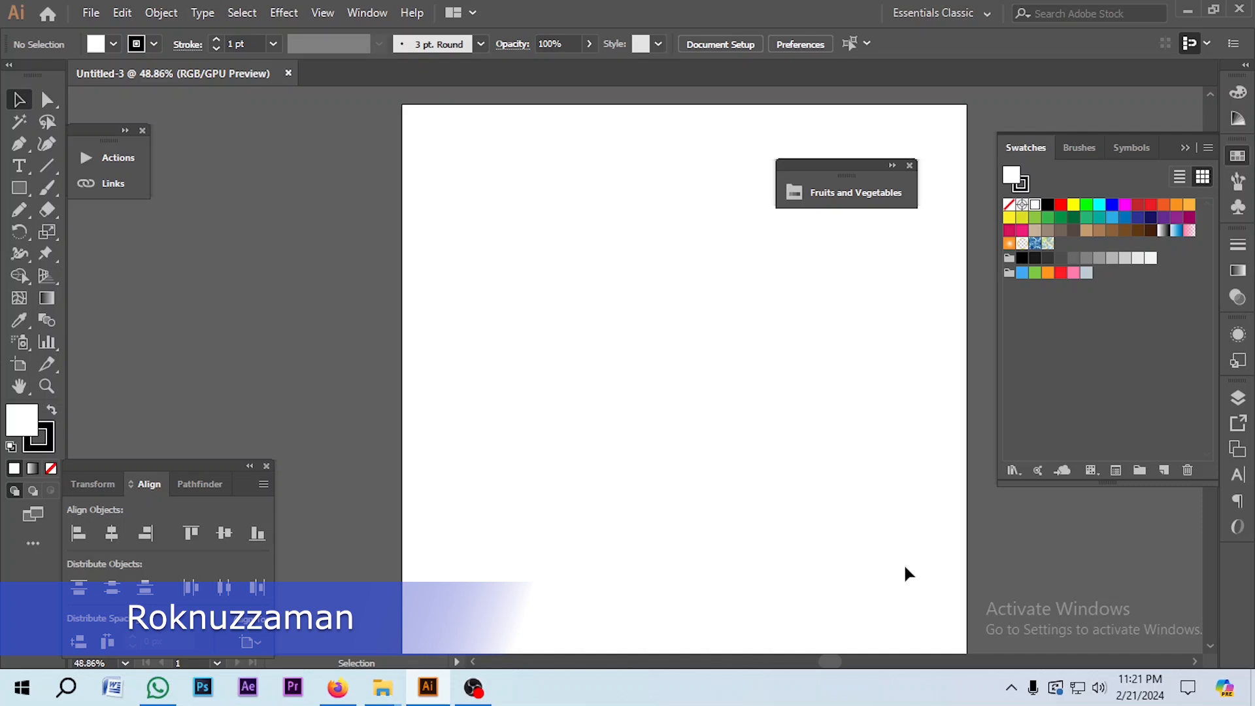
Close the floating Fruits and Vegetables swatch library and show the whole artboard.
drag(824, 172, 308, 170)
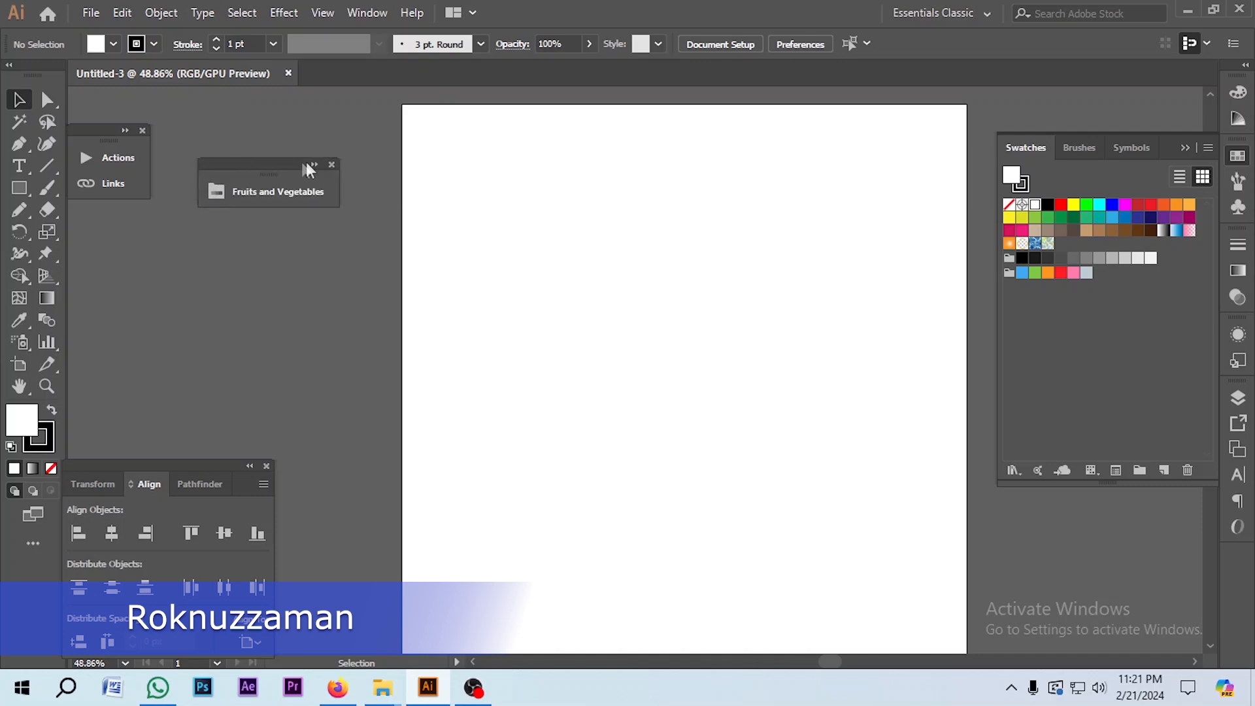
click(331, 166)
key(ctrl+minus)
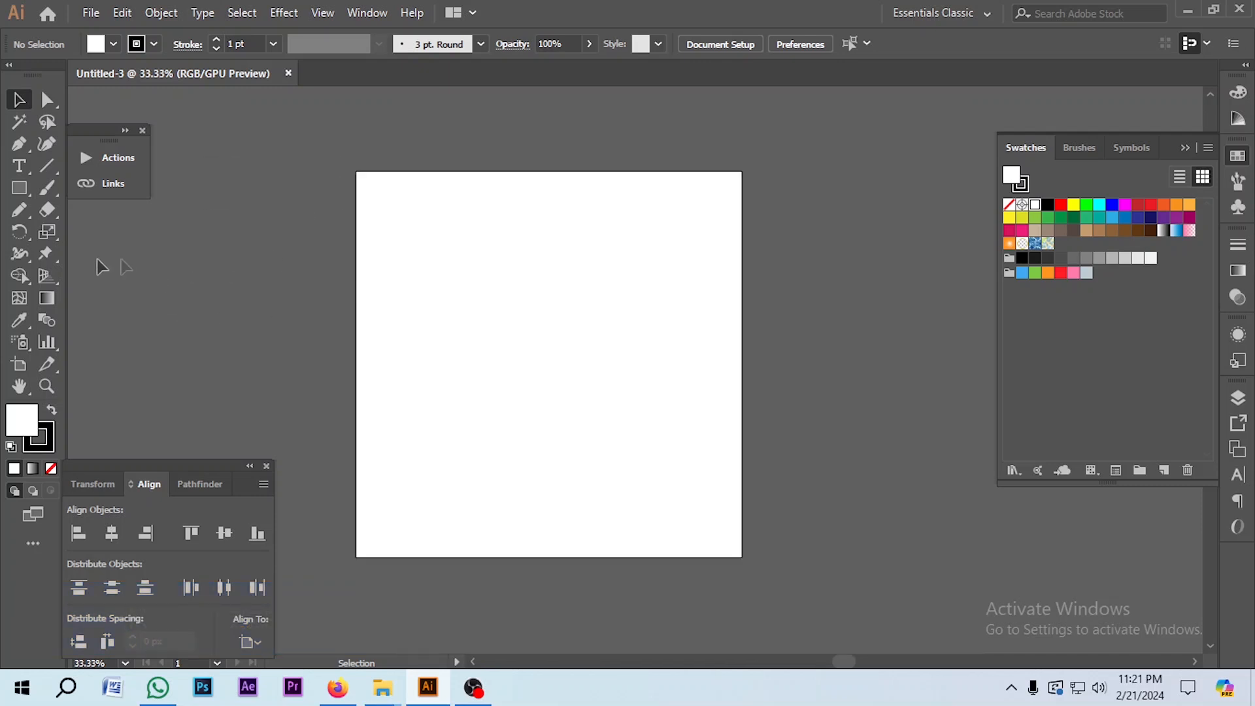
Draw four overlapping wavy vertical curves with the Pencil tool along the artboard's left side, extending beyond its top and bottom edges.
click(15, 218)
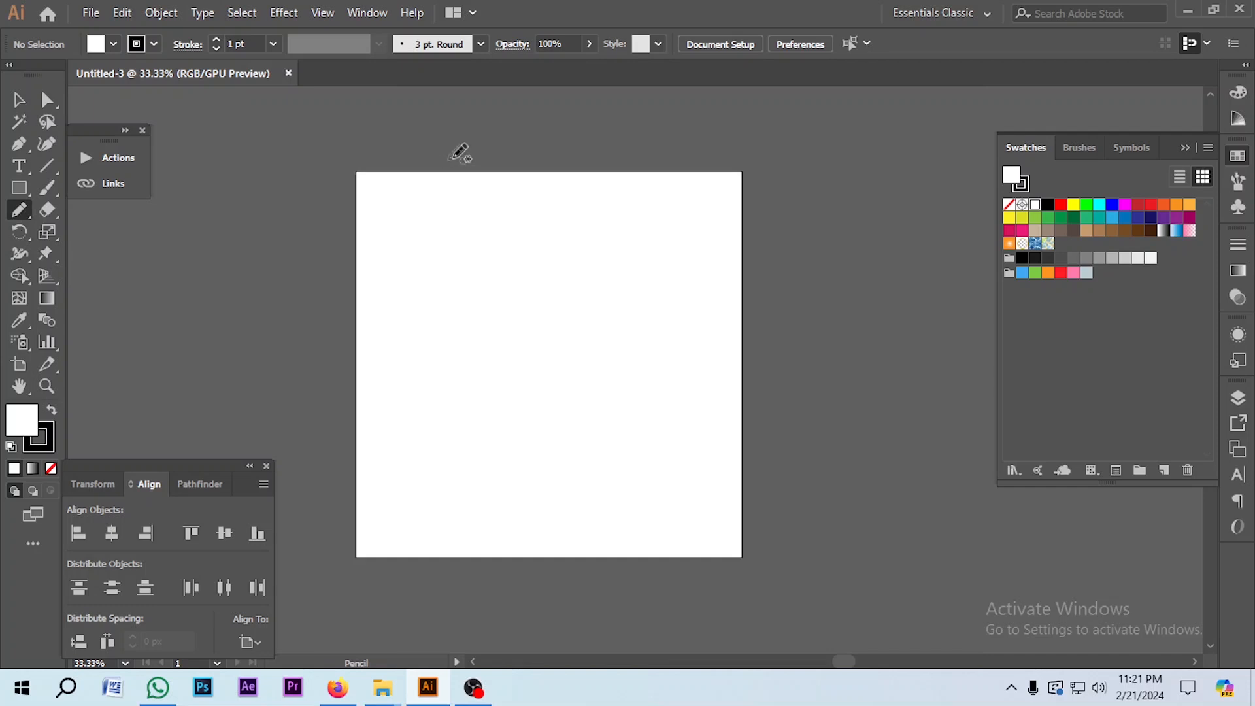
mouse_move(464, 131)
mouse_down()
mouse_move(403, 313)
mouse_move(378, 341)
mouse_move(376, 366)
mouse_move(401, 406)
mouse_up()
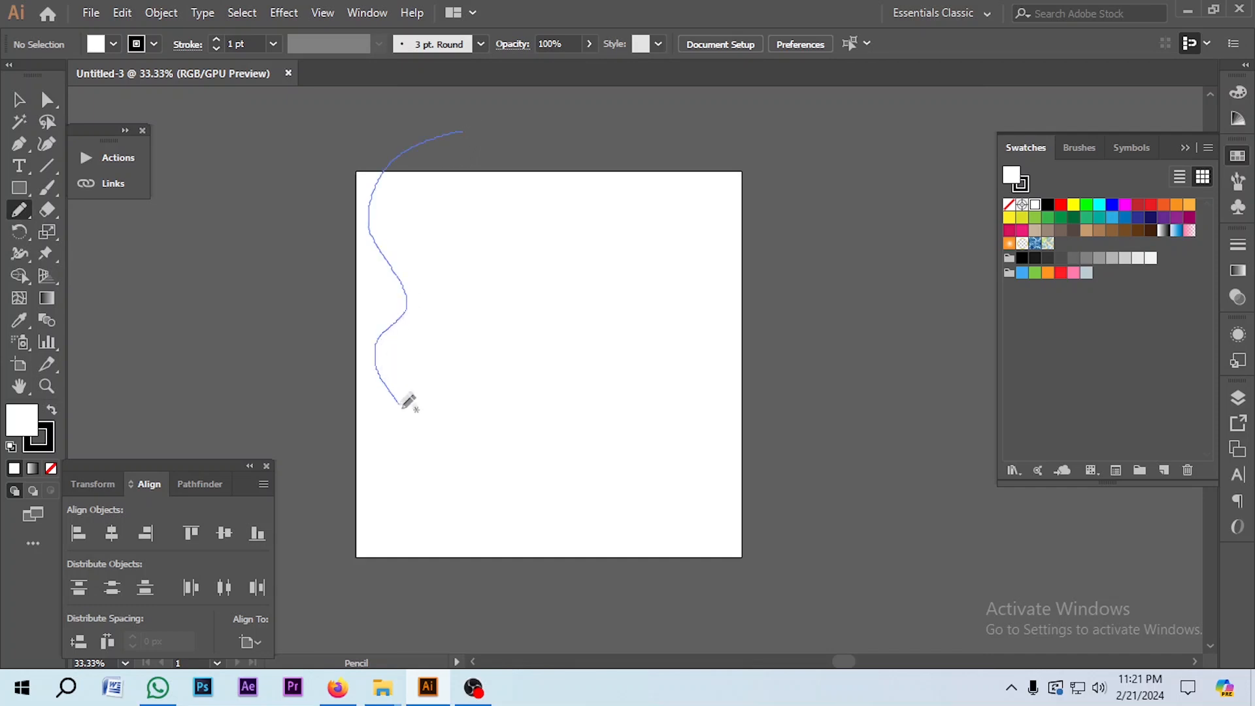
mouse_move(367, 460)
mouse_down()
mouse_move(400, 546)
mouse_move(311, 579)
mouse_move(287, 463)
mouse_up()
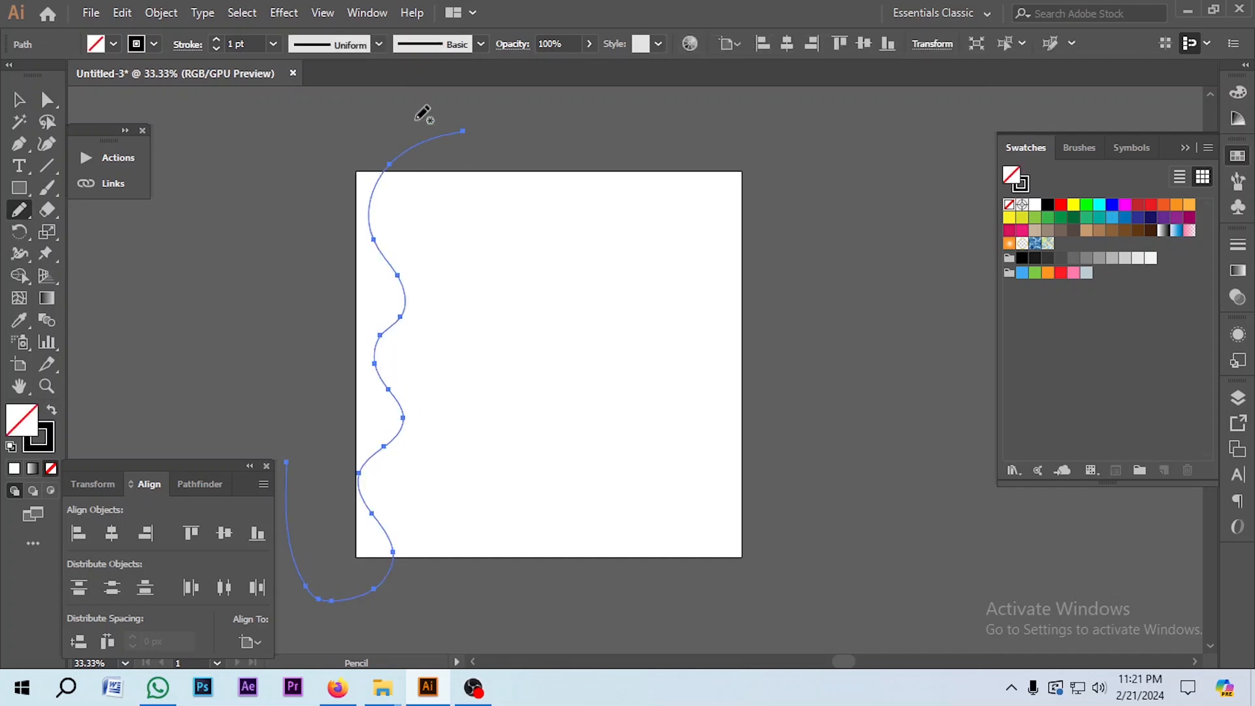
mouse_move(418, 115)
mouse_down()
mouse_move(388, 153)
mouse_move(428, 239)
mouse_move(385, 405)
mouse_move(365, 613)
mouse_up()
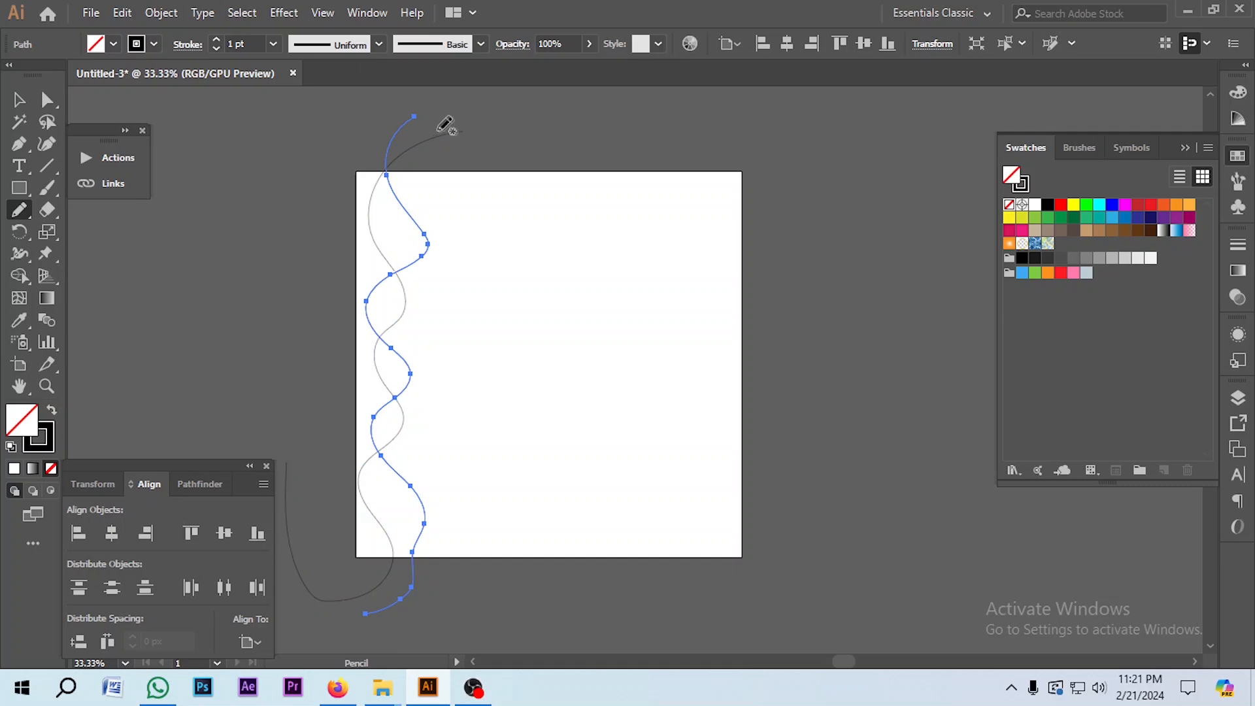
mouse_move(411, 112)
mouse_down()
mouse_move(446, 193)
mouse_move(404, 612)
mouse_up()
mouse_move(356, 145)
mouse_down()
mouse_move(466, 355)
mouse_move(380, 510)
mouse_move(527, 570)
mouse_move(510, 600)
mouse_up()
key(v)
click(628, 237)
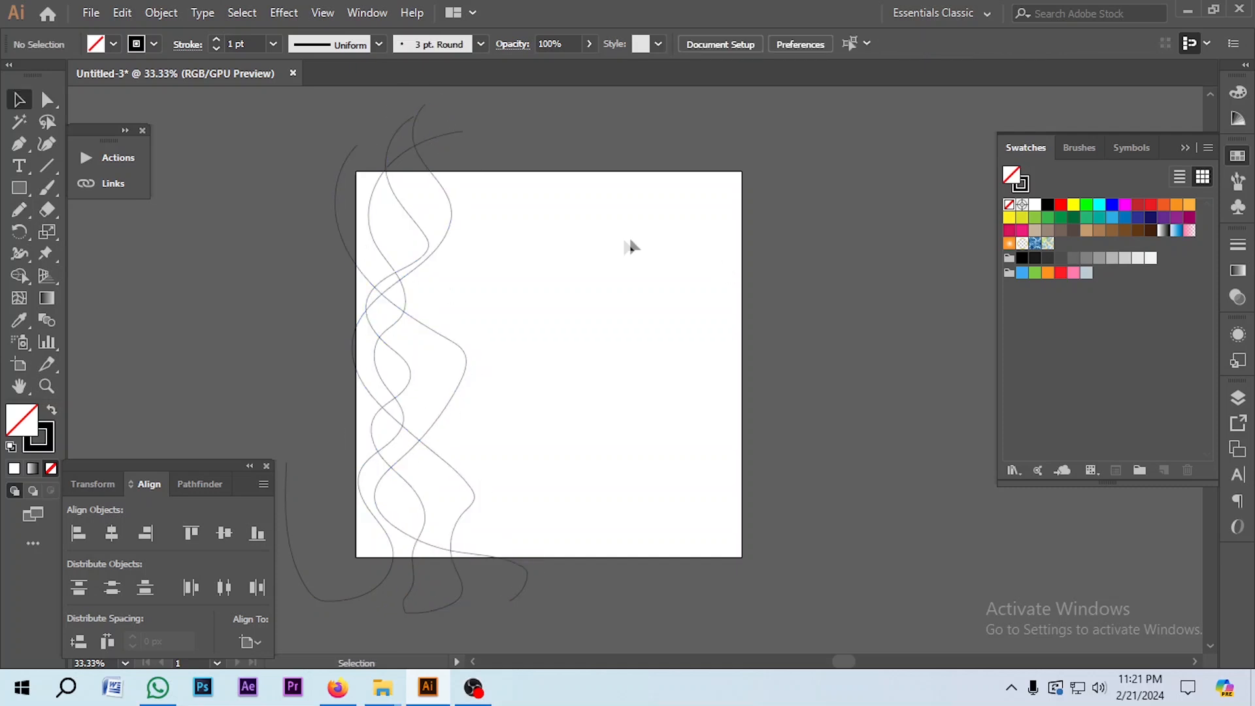
Apply the blue gradient swatch to the strokes of all curves.
key(ctrl+a)
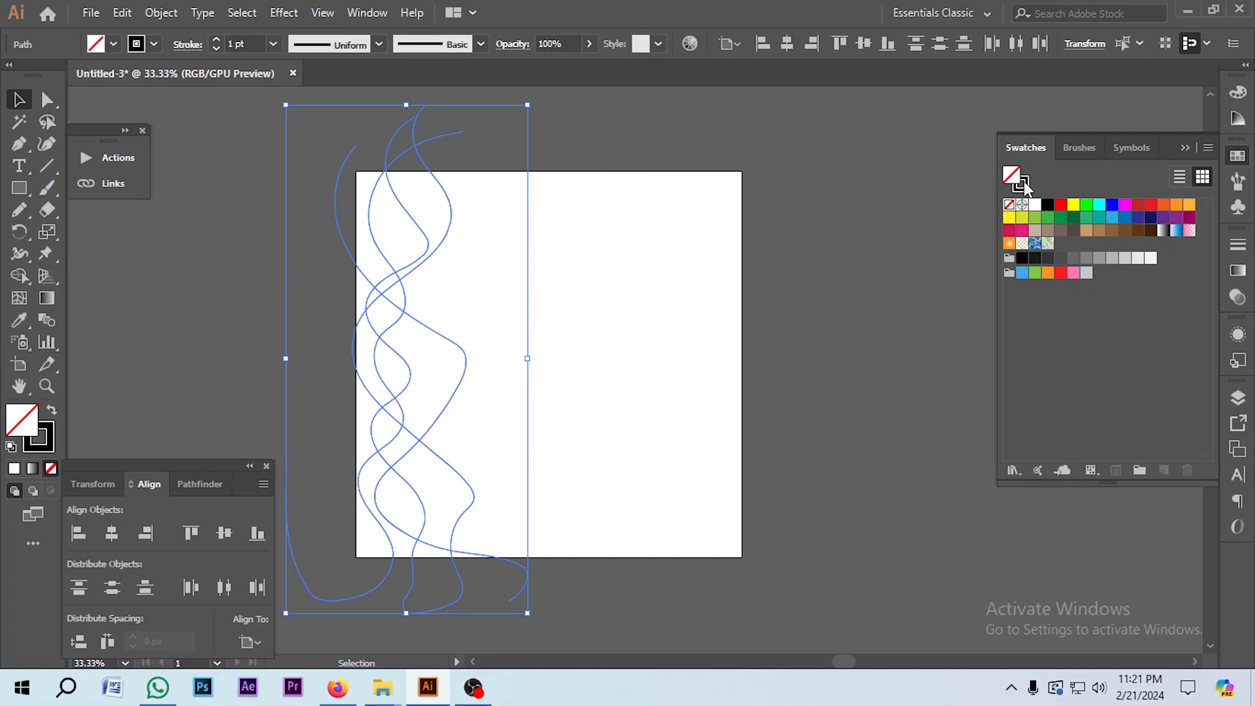
click(1022, 183)
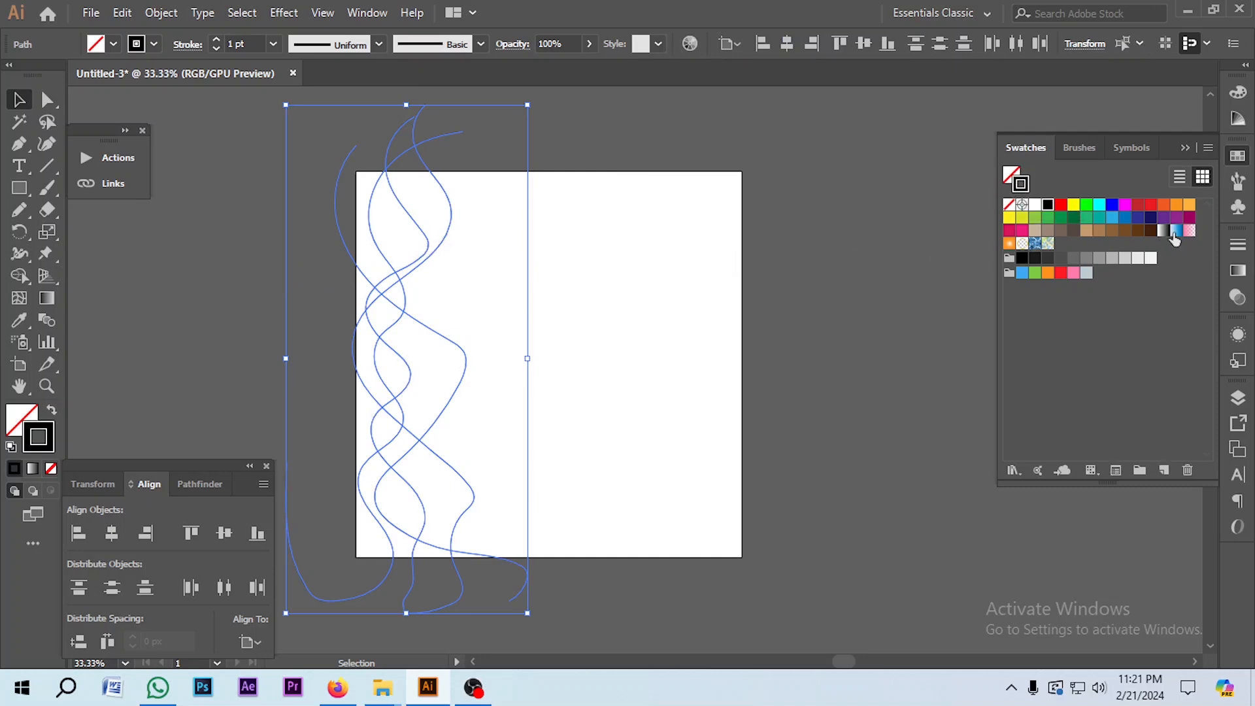
click(1175, 231)
key(ctrl+shift+a)
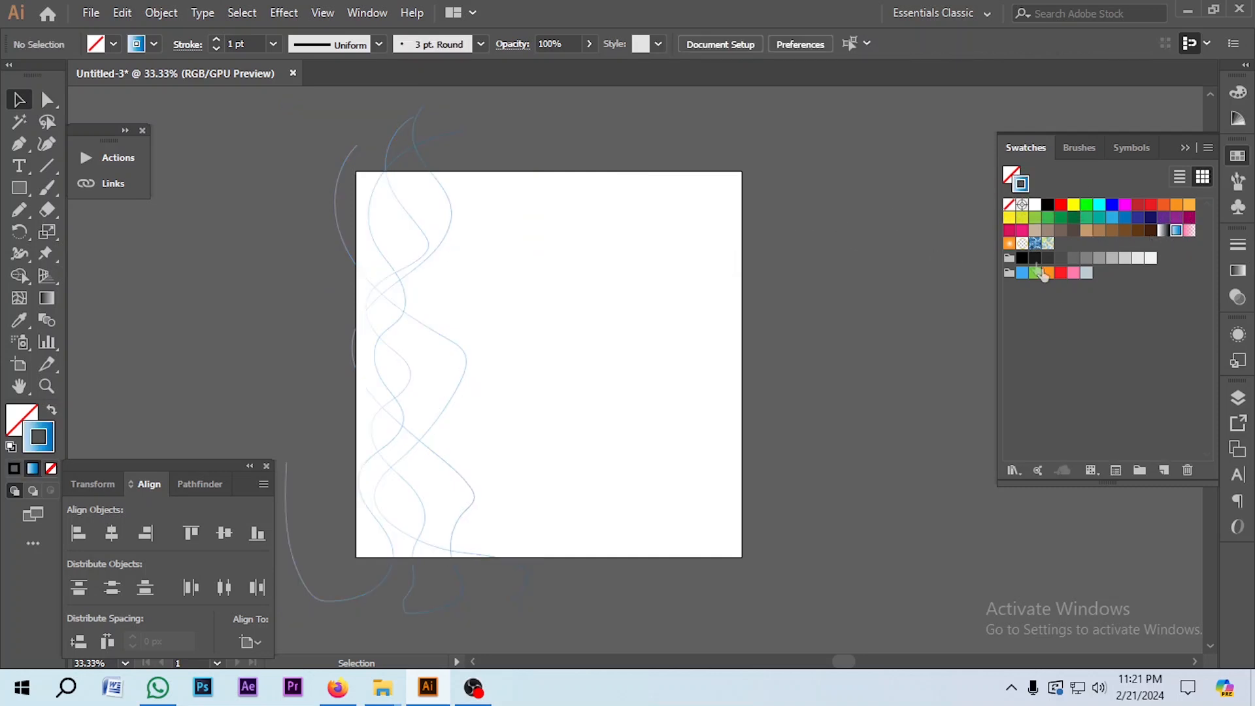
Open the Fruits and Vegetables gradient library and place it beside the artboard.
click(1013, 471)
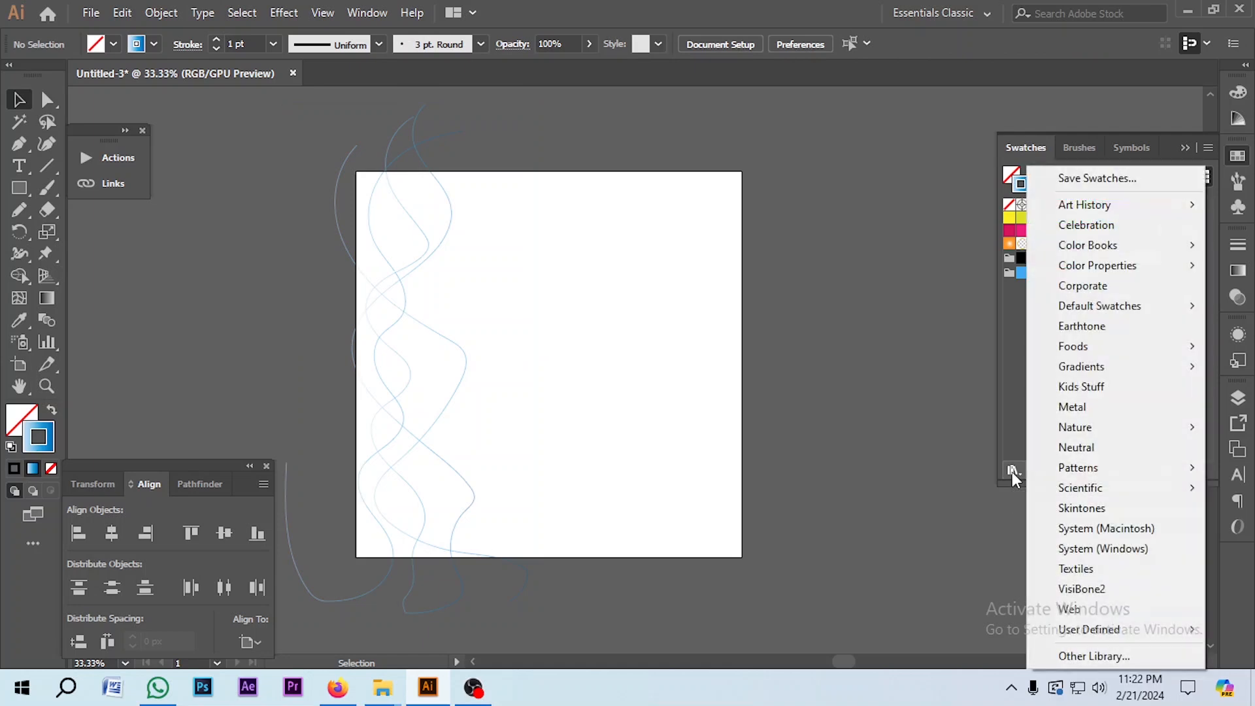
mouse_move(1086, 371)
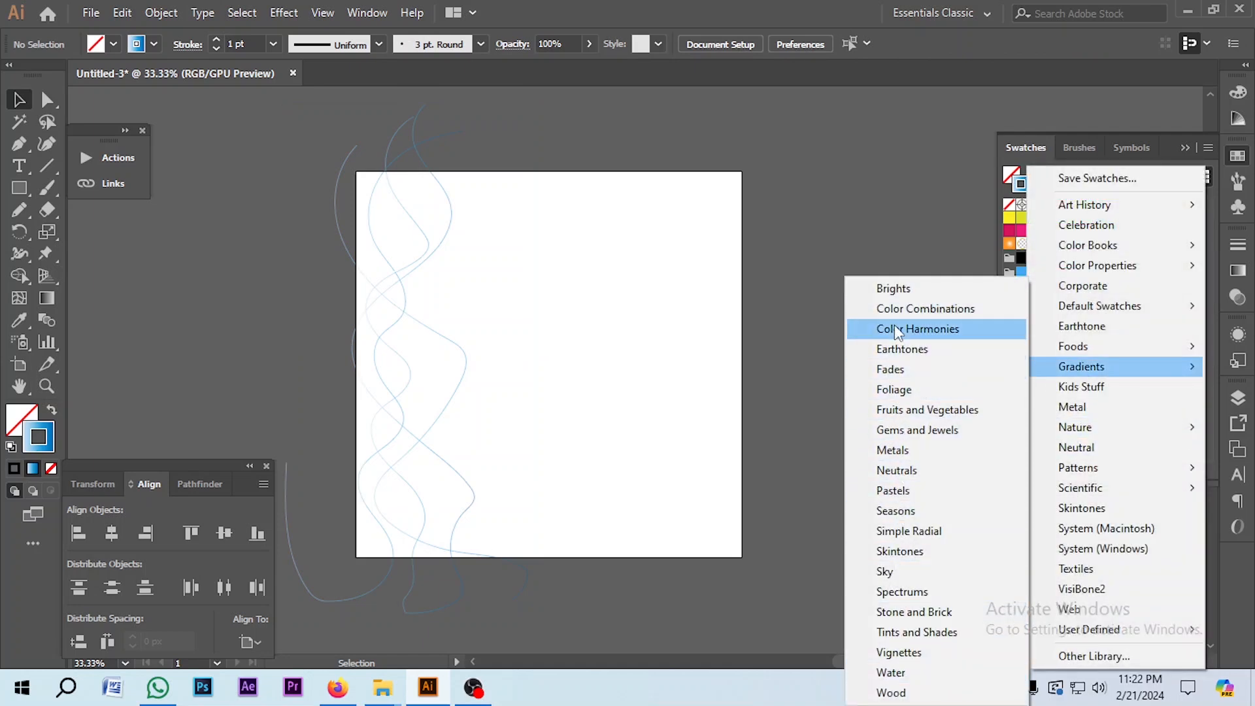
click(934, 409)
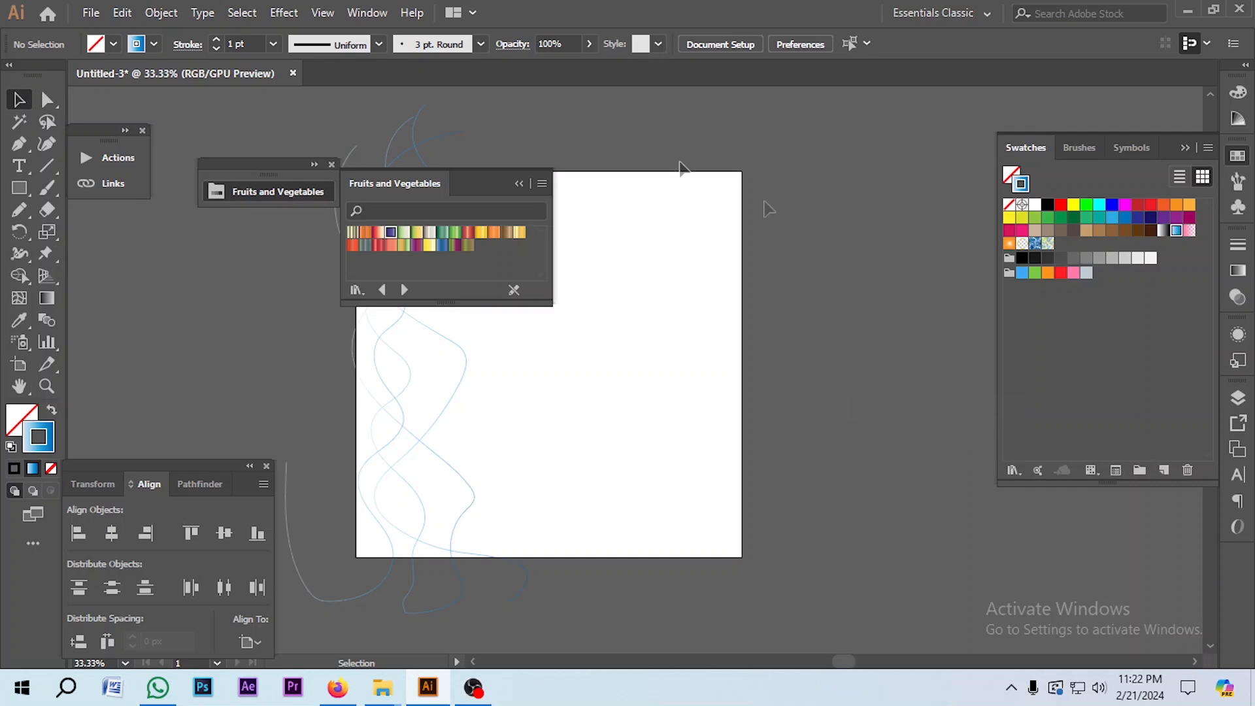
drag(461, 185, 889, 170)
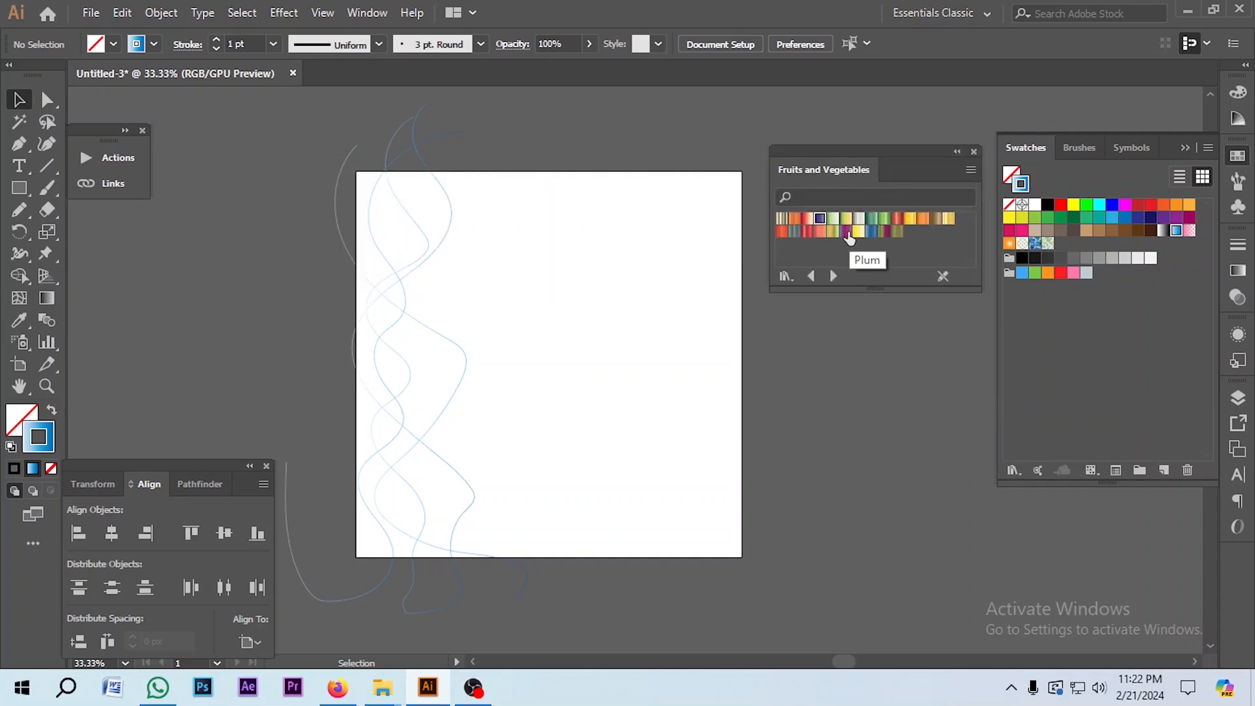
Add Plum, Eggplant and three red and orange gradients from the Fruits and Vegetables library to the document swatches.
click(846, 232)
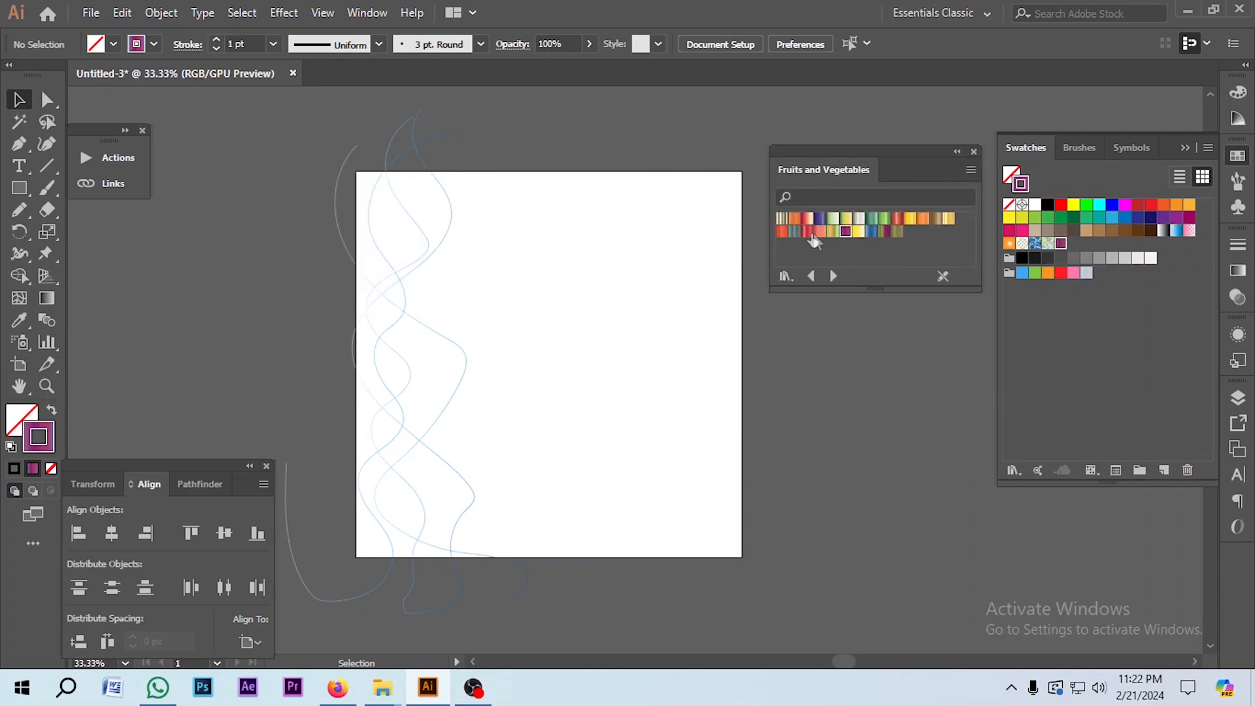
click(810, 233)
click(820, 220)
click(898, 219)
click(924, 221)
Switch to the Gems and Jewels library and add Peridot plus turquoise, blue, purple, teal and deep red gradients to the document swatches.
click(833, 276)
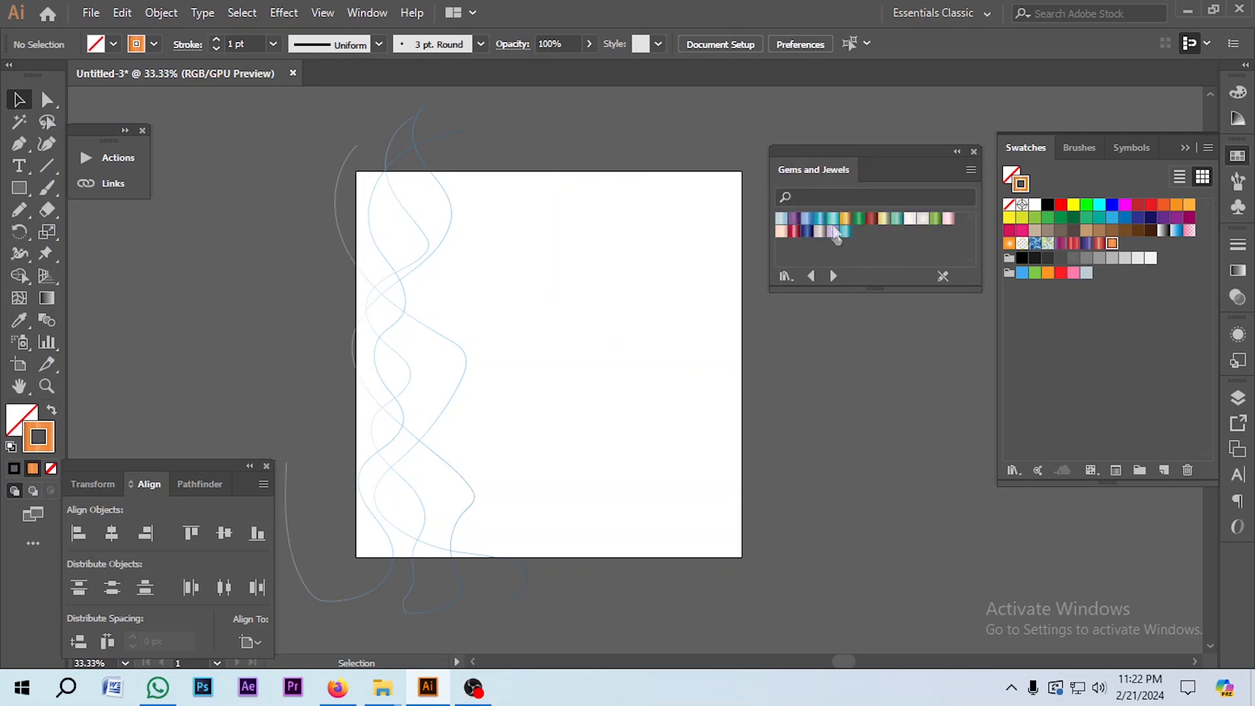
click(833, 221)
click(820, 220)
click(795, 221)
click(898, 222)
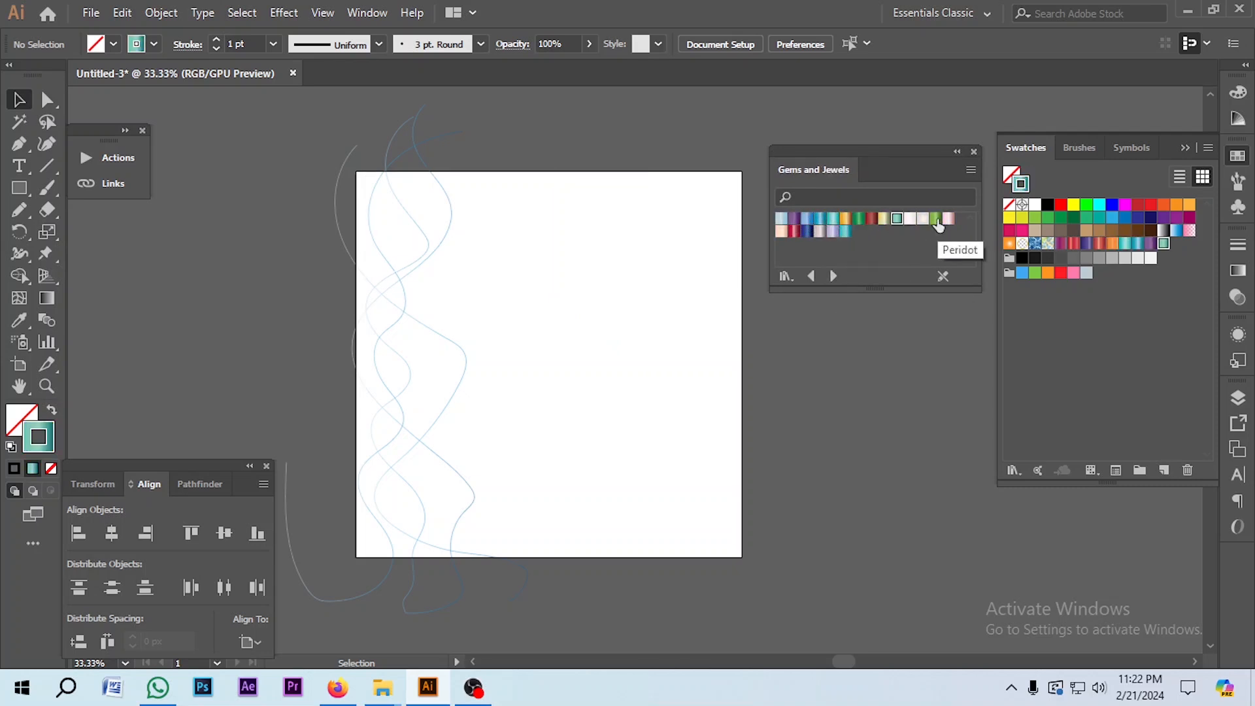
click(938, 224)
click(833, 275)
click(811, 276)
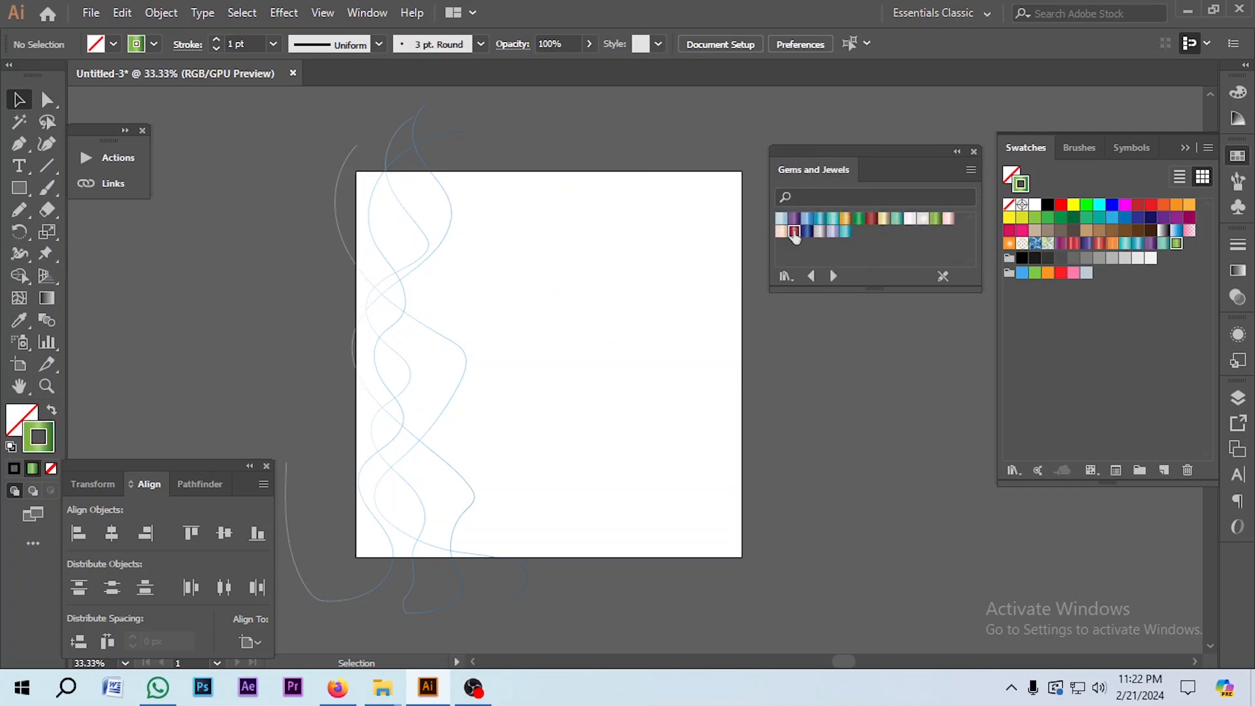
click(794, 232)
Apply the deep red gem gradient to one curve's stroke and the purple gem gradient to another curve's stroke.
drag(407, 224, 405, 226)
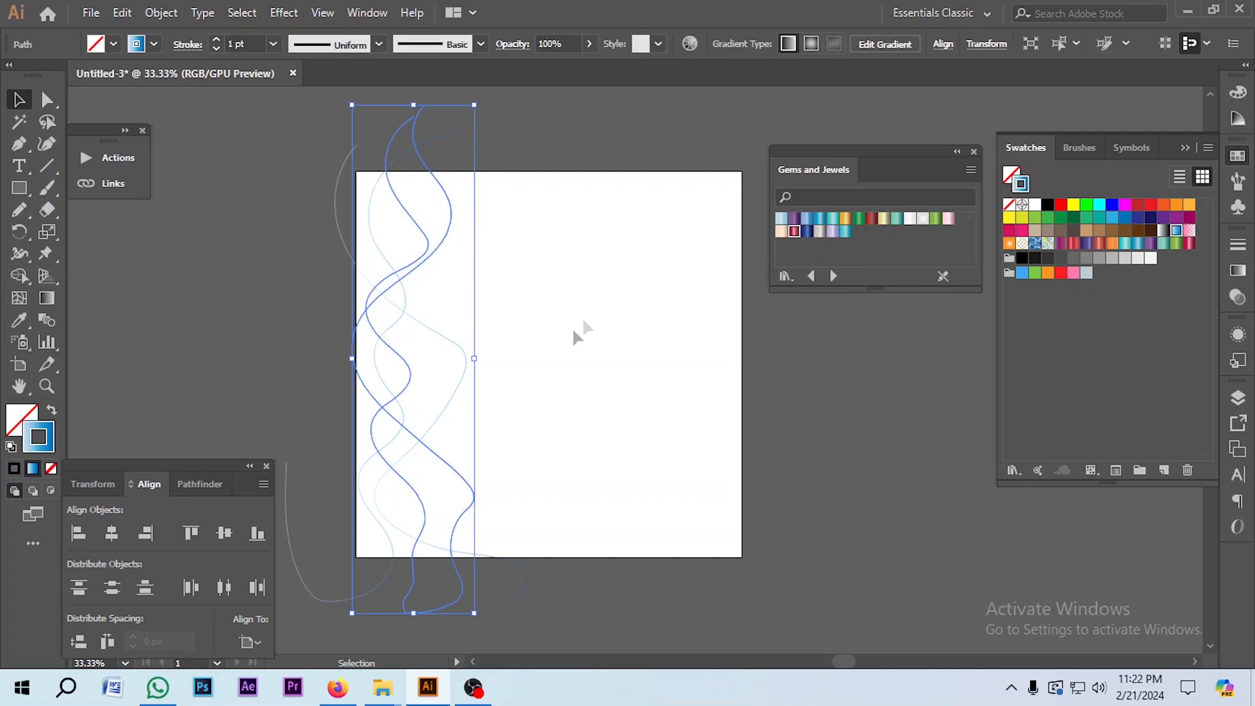
click(571, 328)
click(457, 552)
click(793, 232)
click(545, 327)
click(352, 353)
click(1151, 243)
click(588, 366)
Blend the red gradient curve with the neighbouring purple curves using the Blend tool.
scroll(400, 431, up, 3)
click(47, 100)
drag(624, 183, 562, 300)
click(46, 320)
click(46, 105)
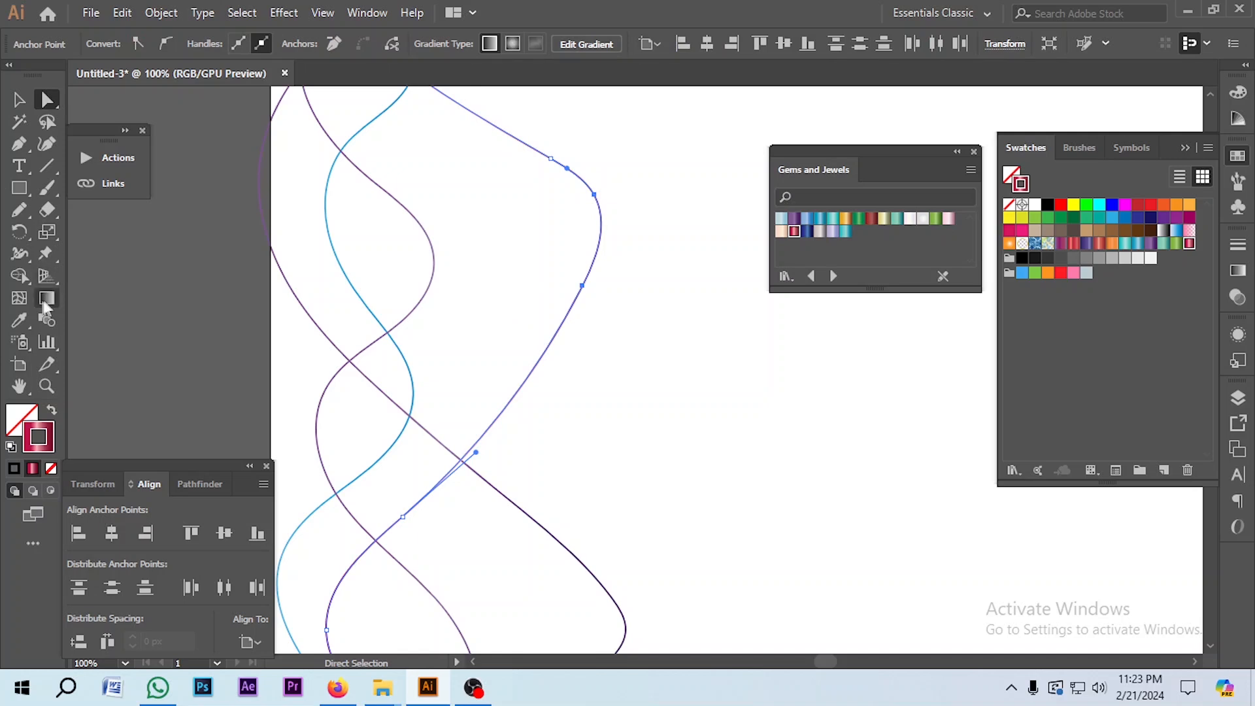
click(46, 320)
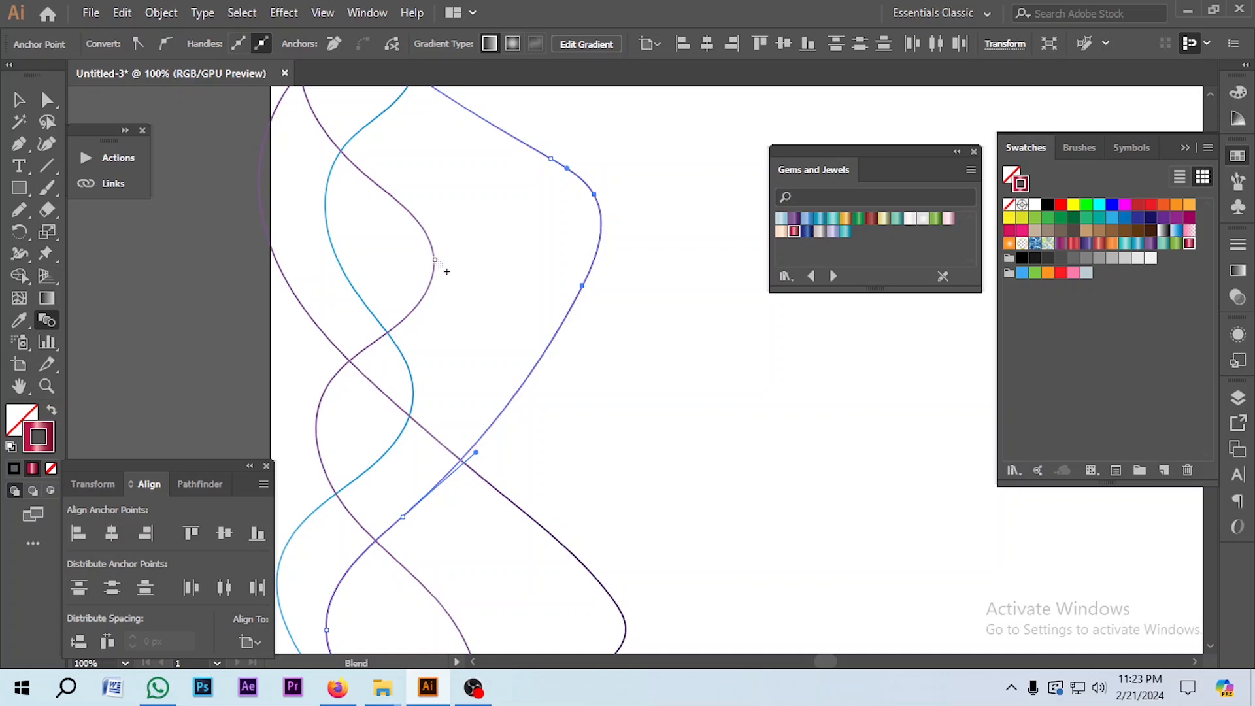
click(435, 261)
scroll(527, 369, down, 4)
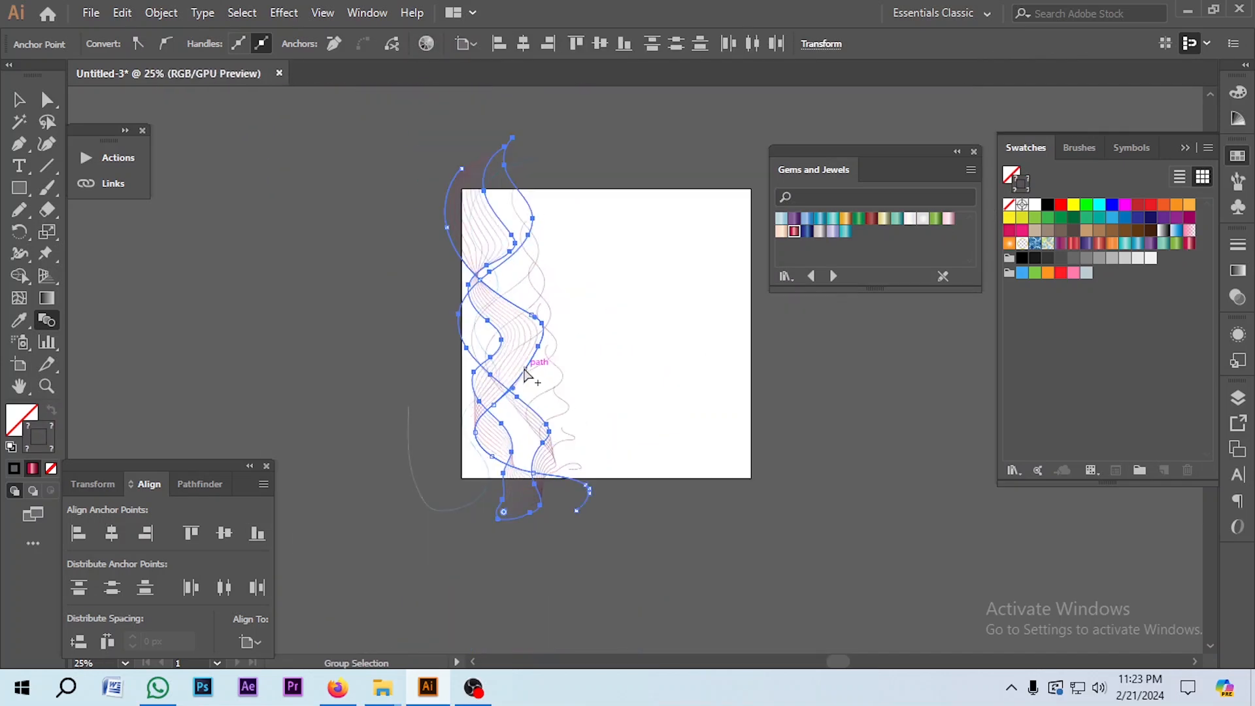
scroll(498, 269, up, 2)
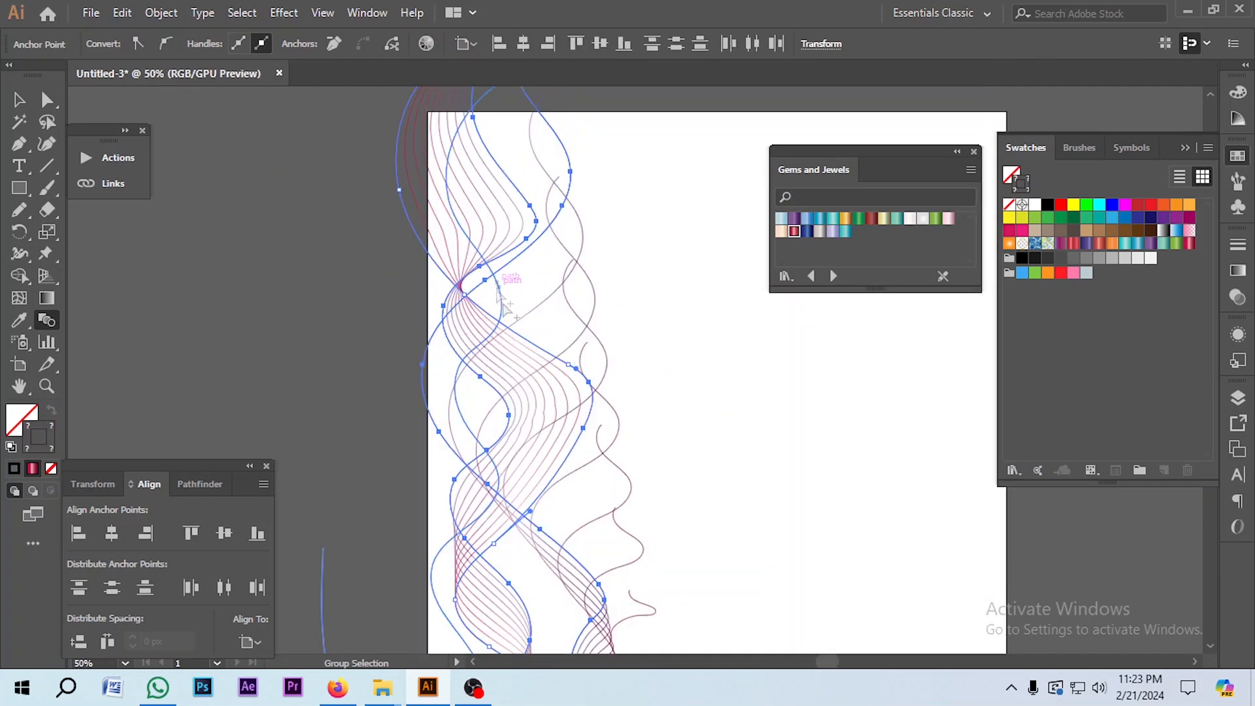
Open the blend's options, keep the spacing at Specified Steps and turn on the preview.
double_click(46, 320)
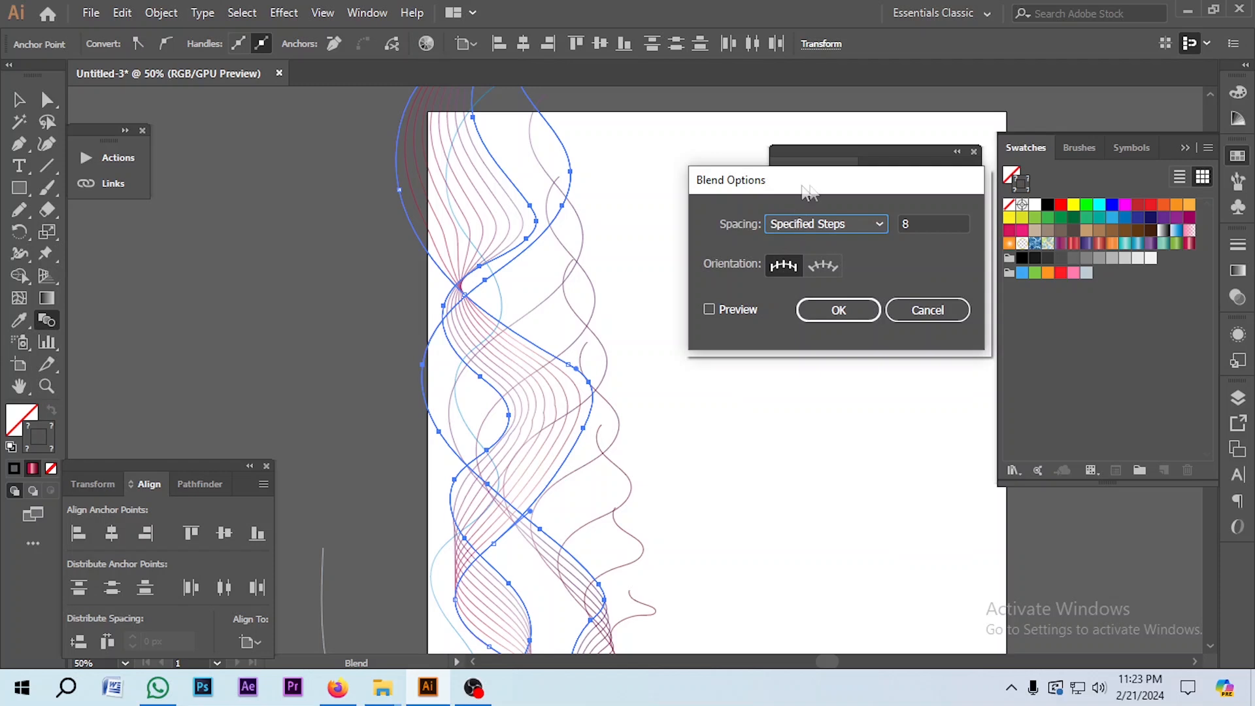
drag(810, 191, 366, 197)
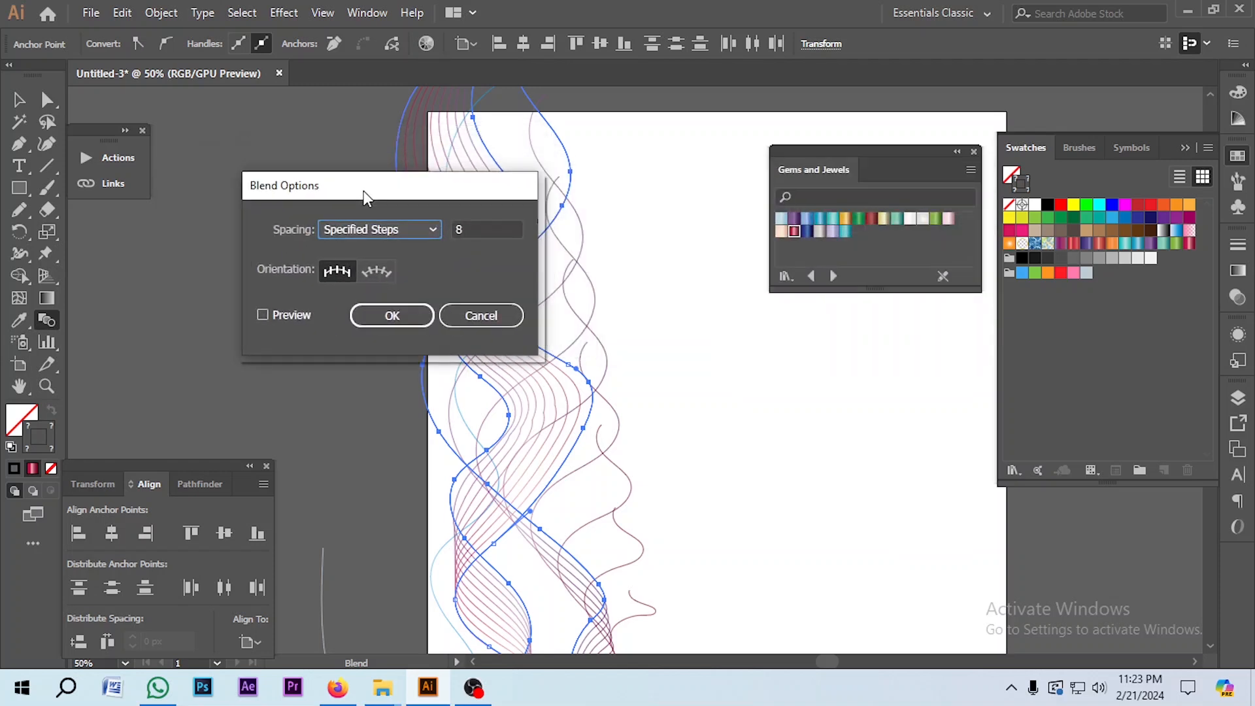
click(396, 230)
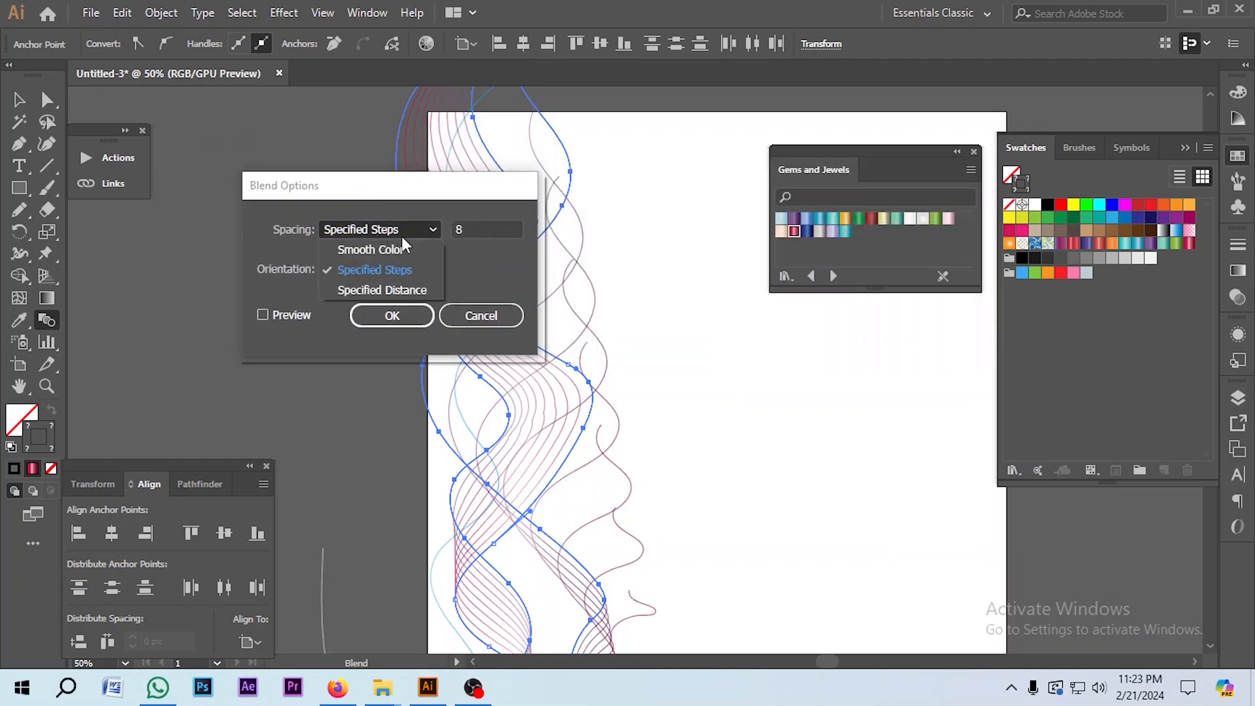
click(361, 273)
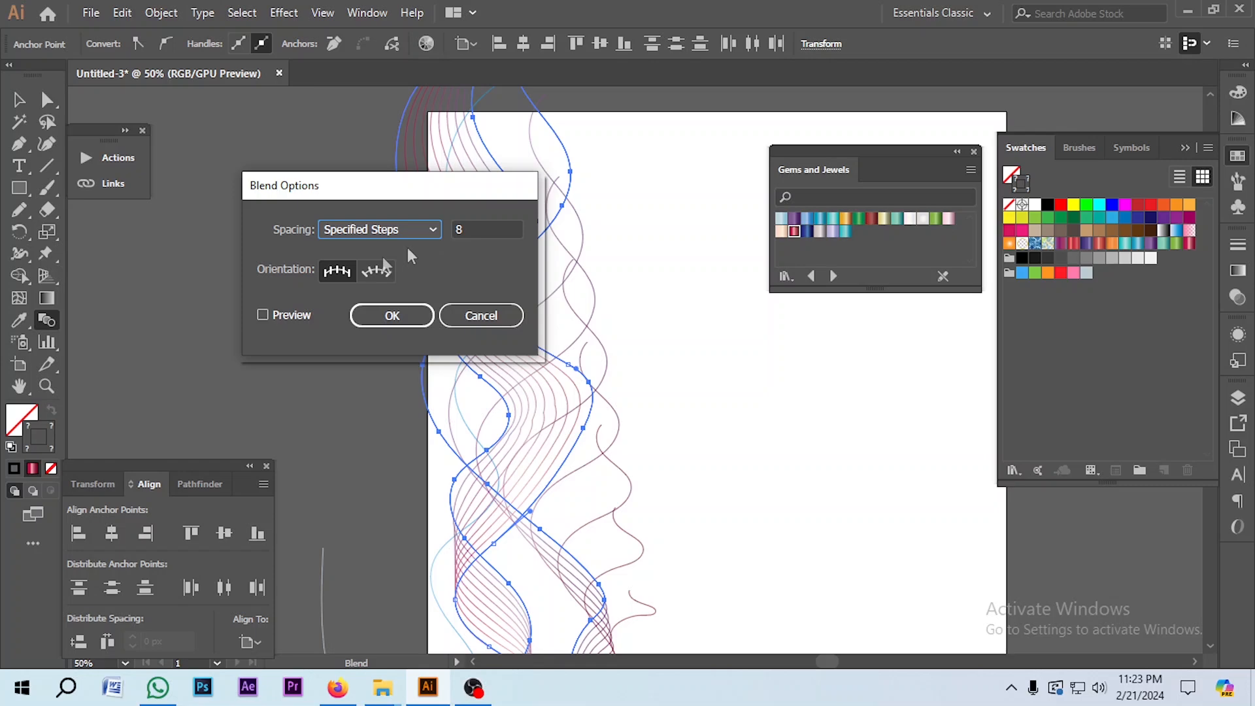
click(264, 316)
drag(358, 190, 243, 205)
Set the blend to 33 specified steps and apply the options.
click(360, 247)
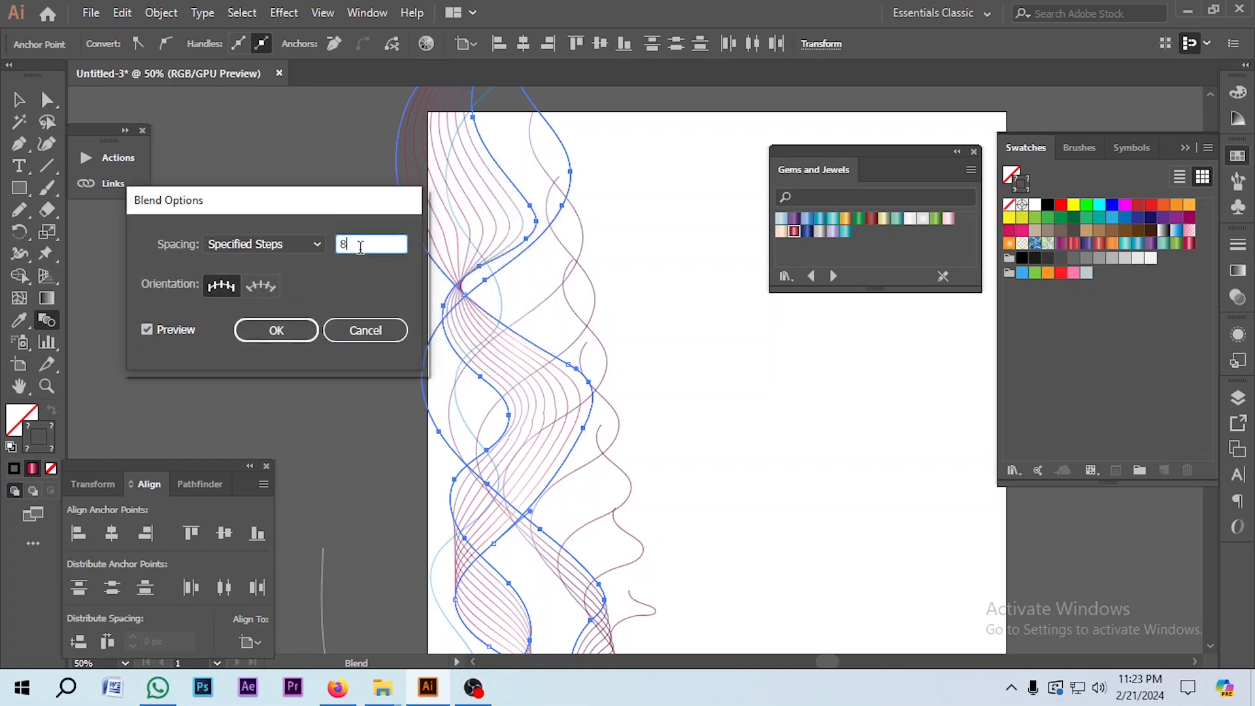
key(Up)
key(Up)
key(Up)
key(Up)
key(Up)
key(Up)
key(Up)
key(Up)
key(Up)
key(Up)
key(Up)
key(Up)
key(Up)
key(Up)
key(Up)
key(Up)
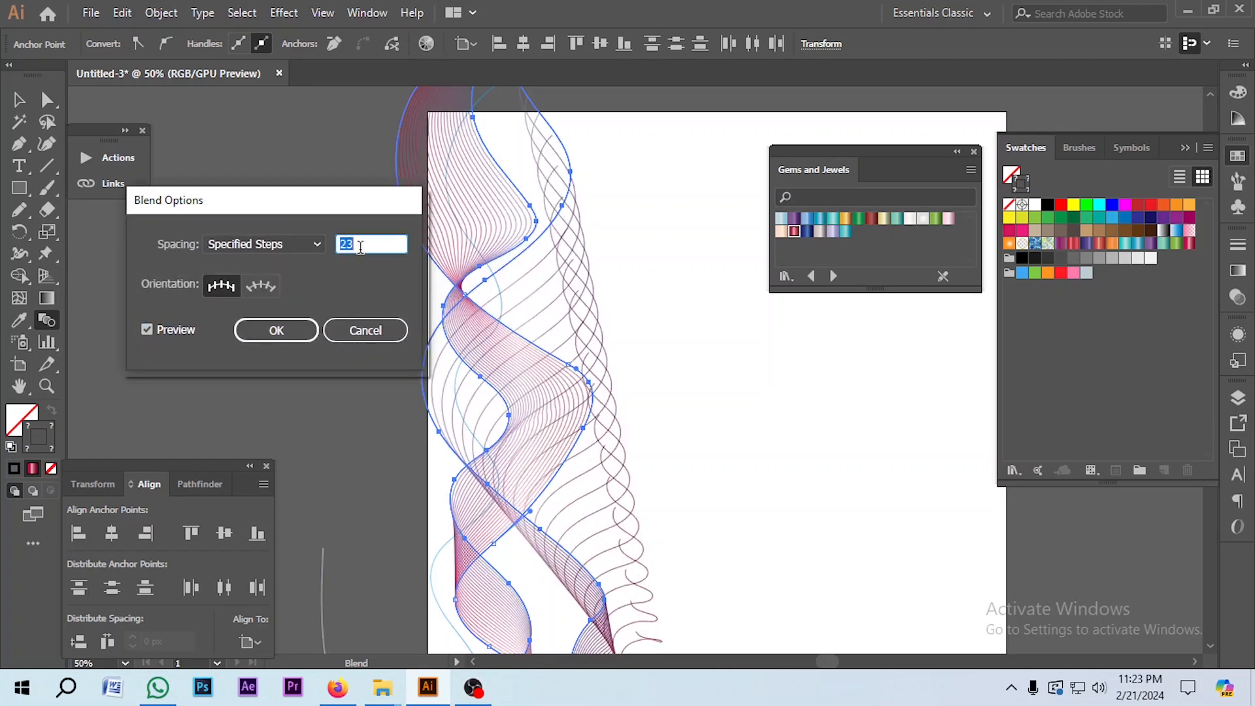
key(Up)
key(Up)
key(Up)
key(Up)
key(Up)
key(Up)
key(Up)
key(Up)
key(Up)
key(Up)
key(Up)
key(Up)
key(Up)
key(Up)
key(Up)
key(Up)
key(Up)
key(Up)
key(Up)
key(Up)
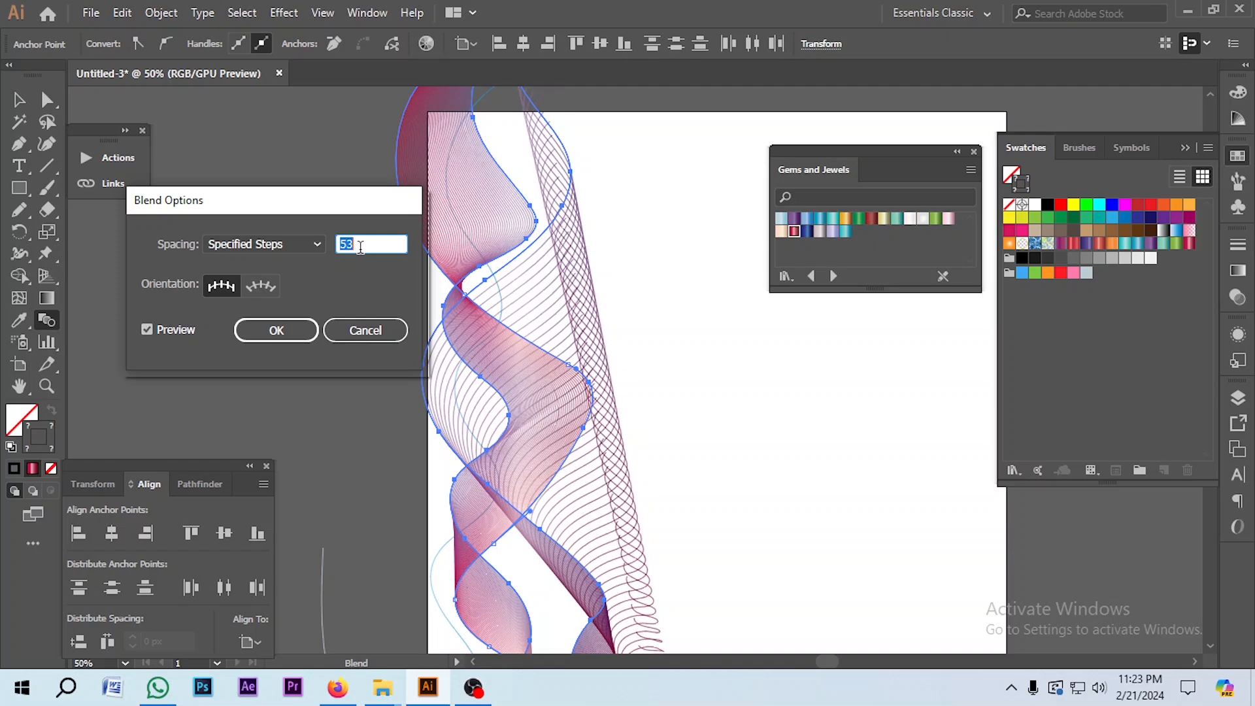
key(Down)
key(Down)
key(Down)
key(Down)
key(Down)
key(Down)
key(Down)
key(Down)
key(Down)
key(Down)
key(Down)
key(Down)
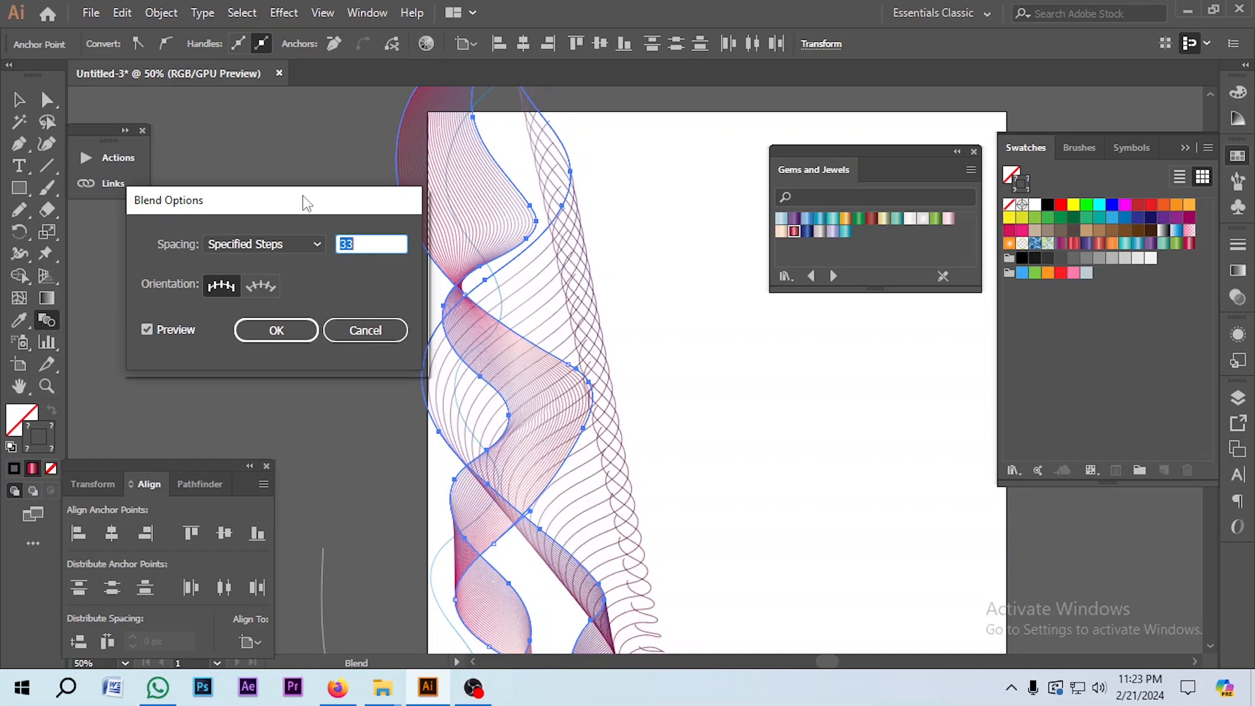
drag(307, 204, 283, 161)
click(253, 287)
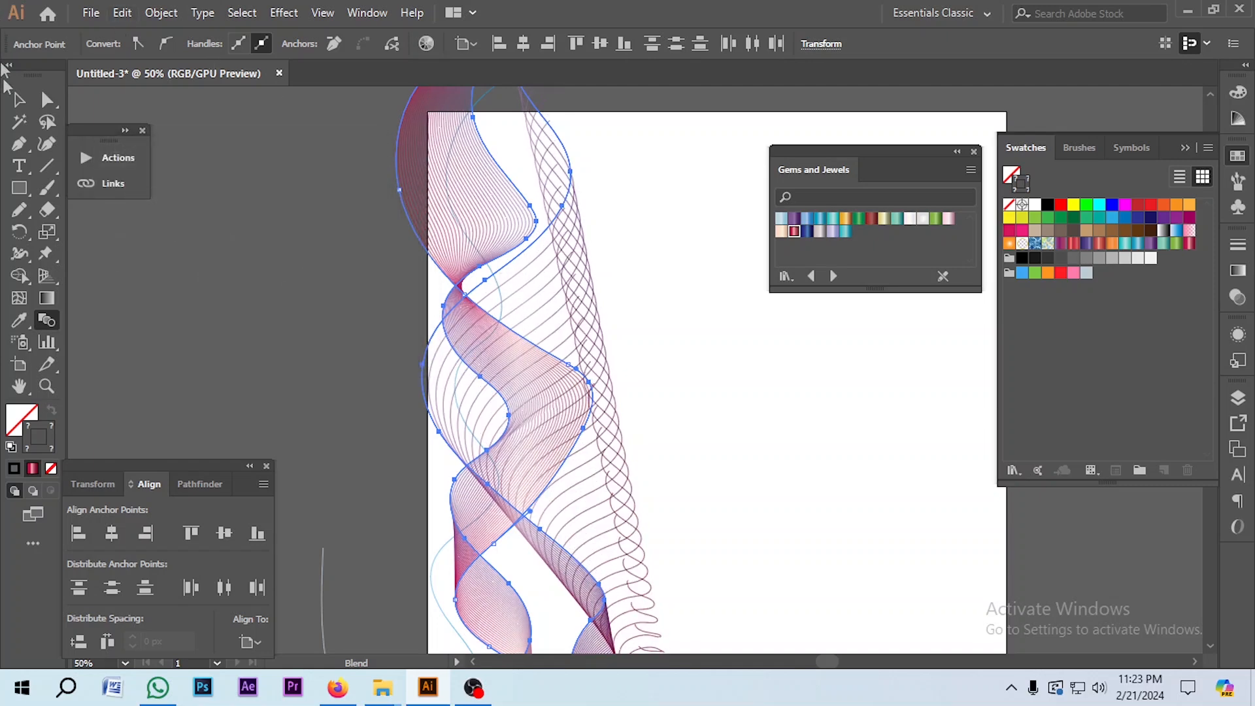
Apply the Eggplant gradient to the stroke of the unblended red curve.
key(a)
key(ctrl+minus)
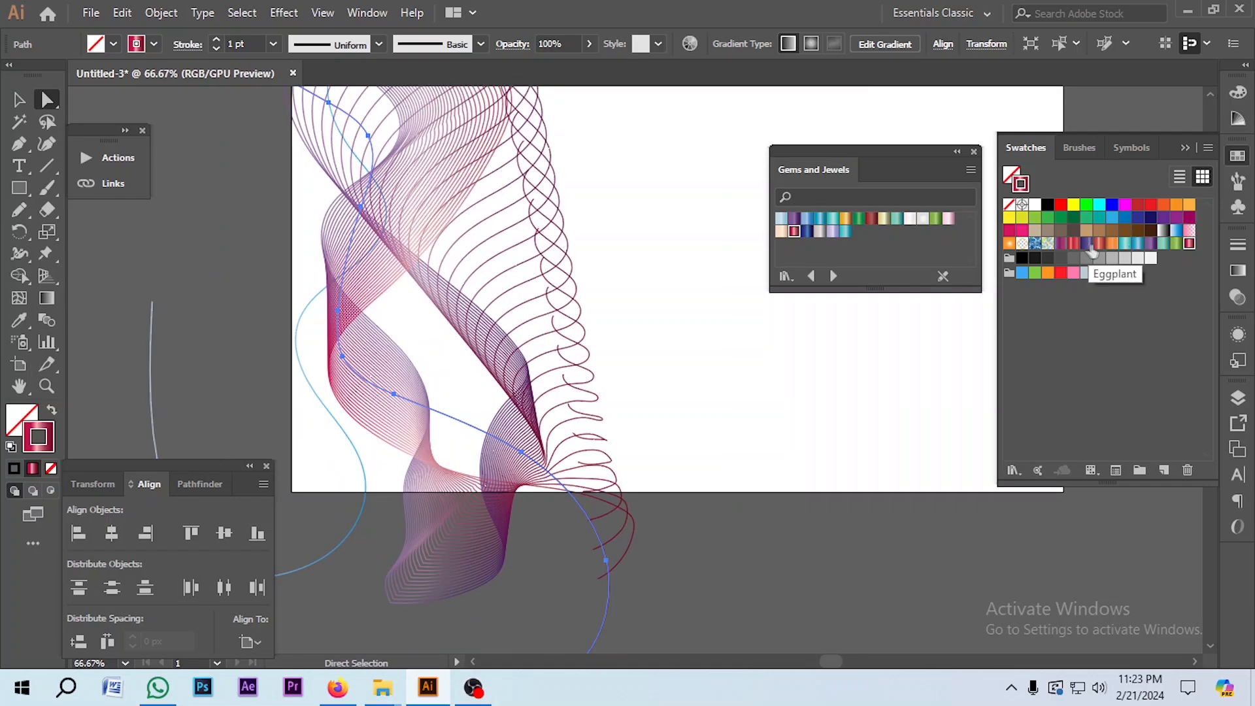
click(1086, 243)
click(700, 532)
scroll(700, 532, down, 3)
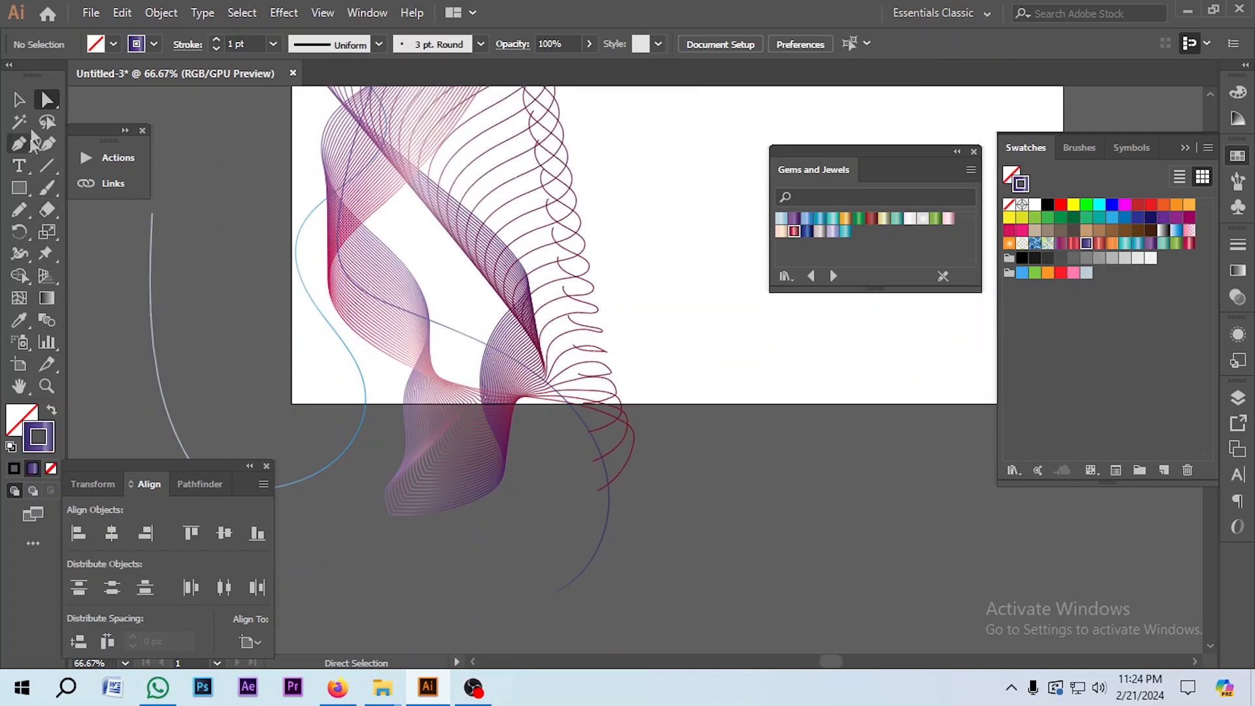
Blend the blue gradient curve with the Eggplant curve using the Blend tool.
click(341, 460)
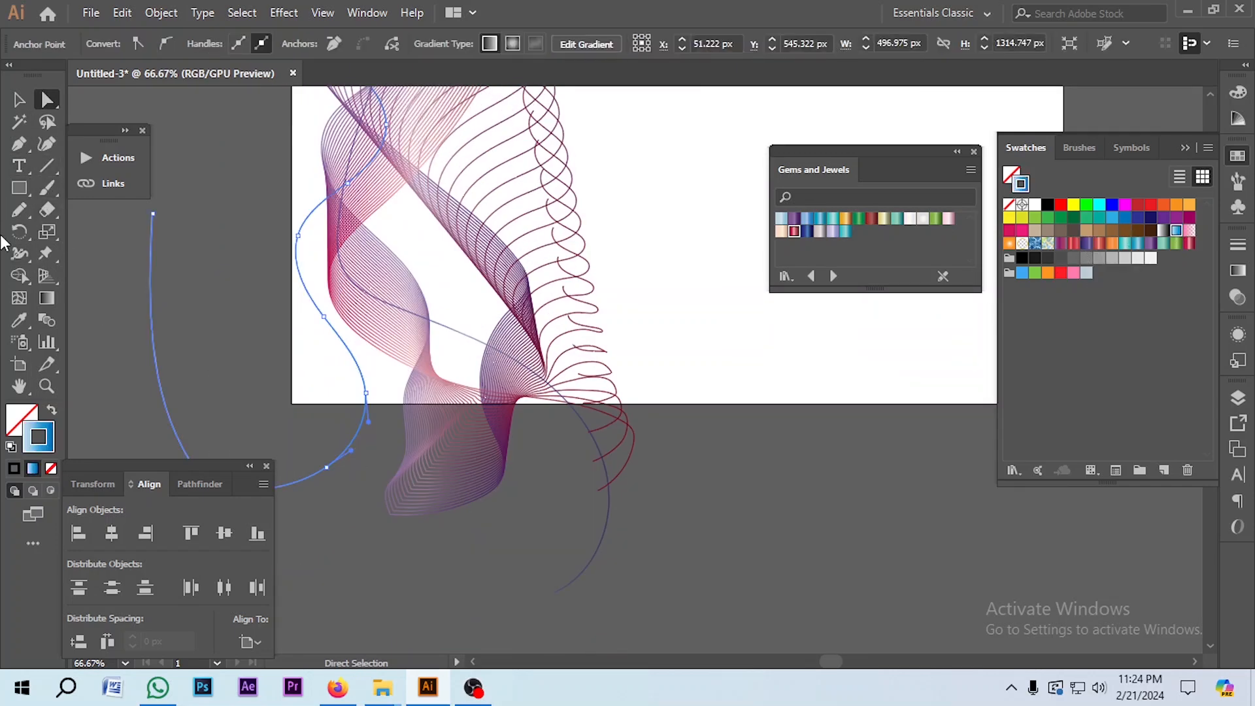
click(47, 321)
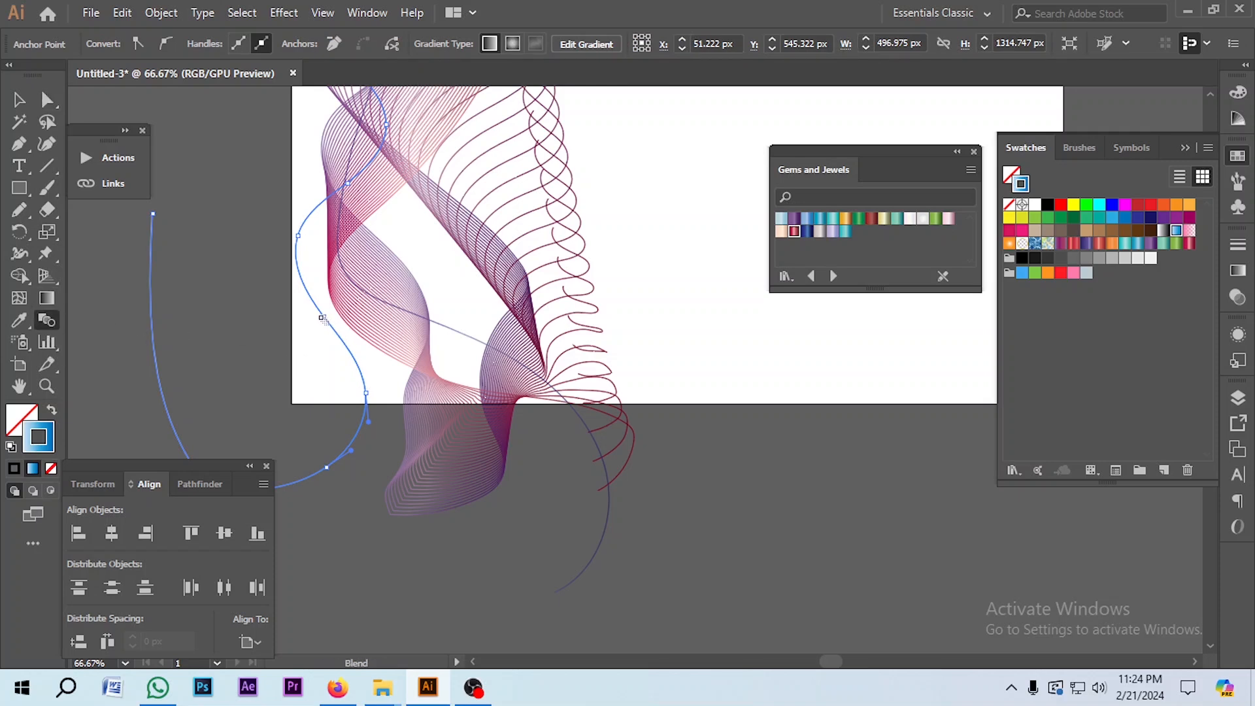
click(608, 516)
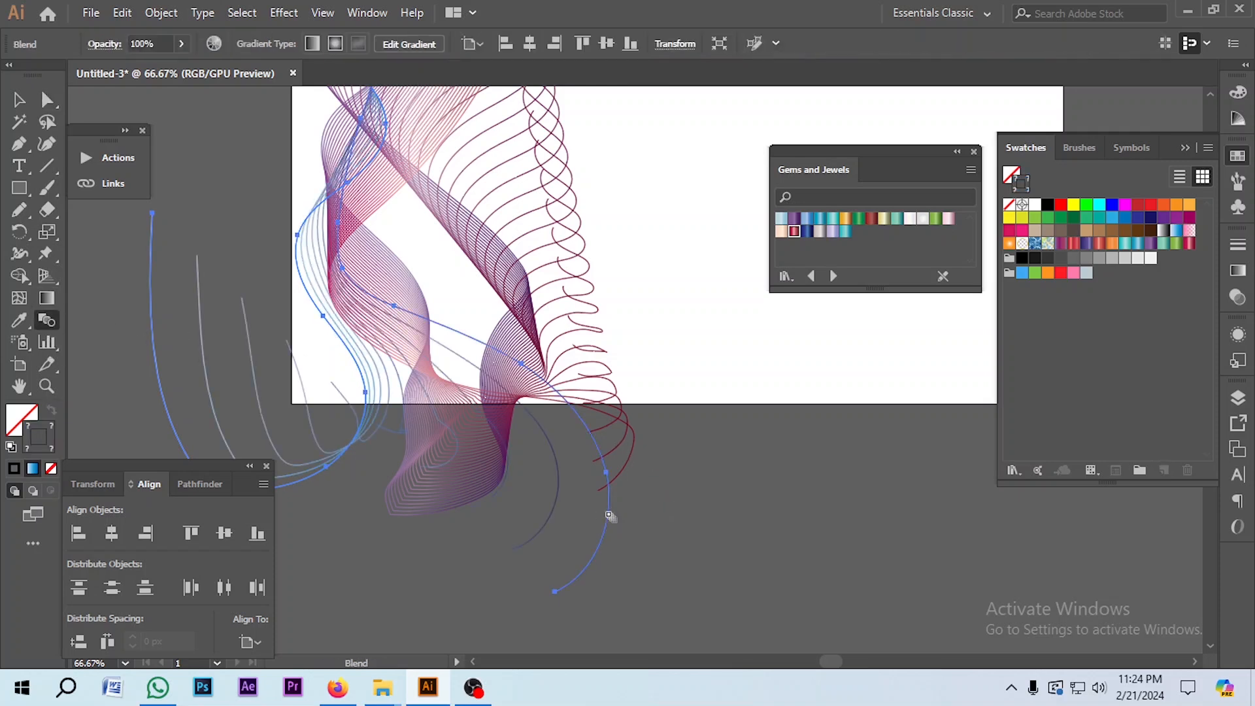
Set the new blue-purple blend's spacing to 49 specified steps with the preview on and apply the options.
double_click(50, 319)
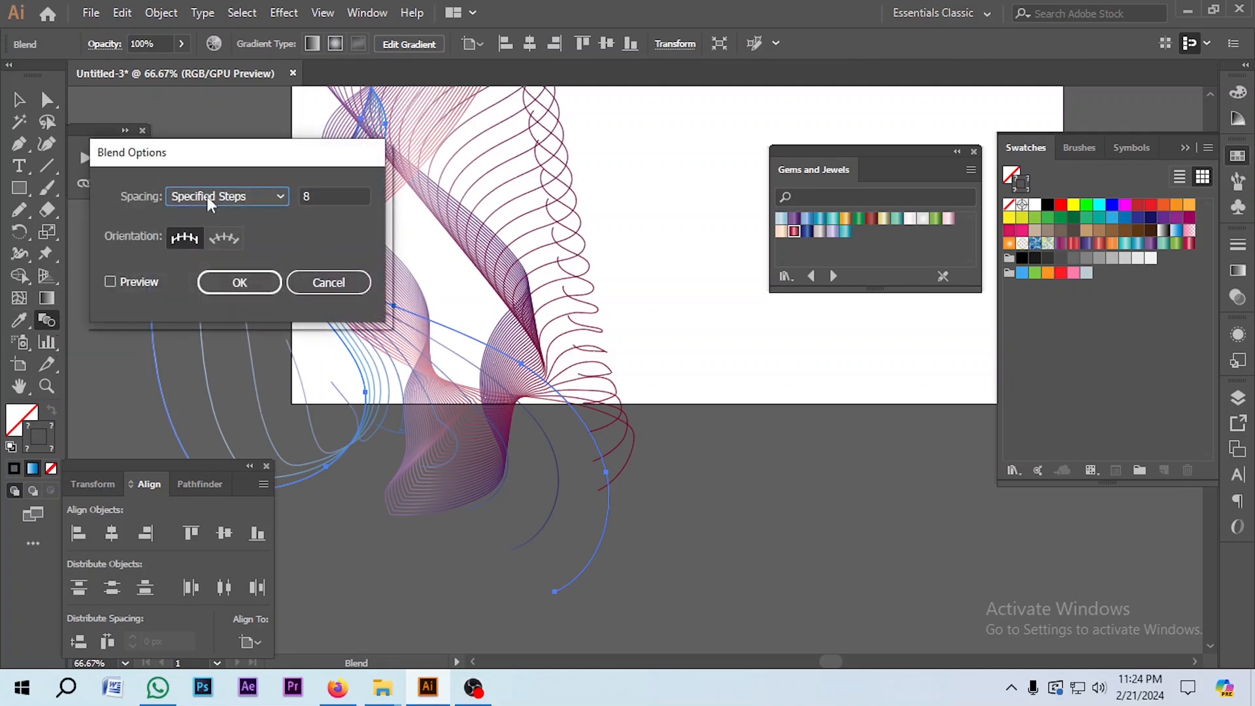
drag(222, 146, 300, 147)
key(Tab)
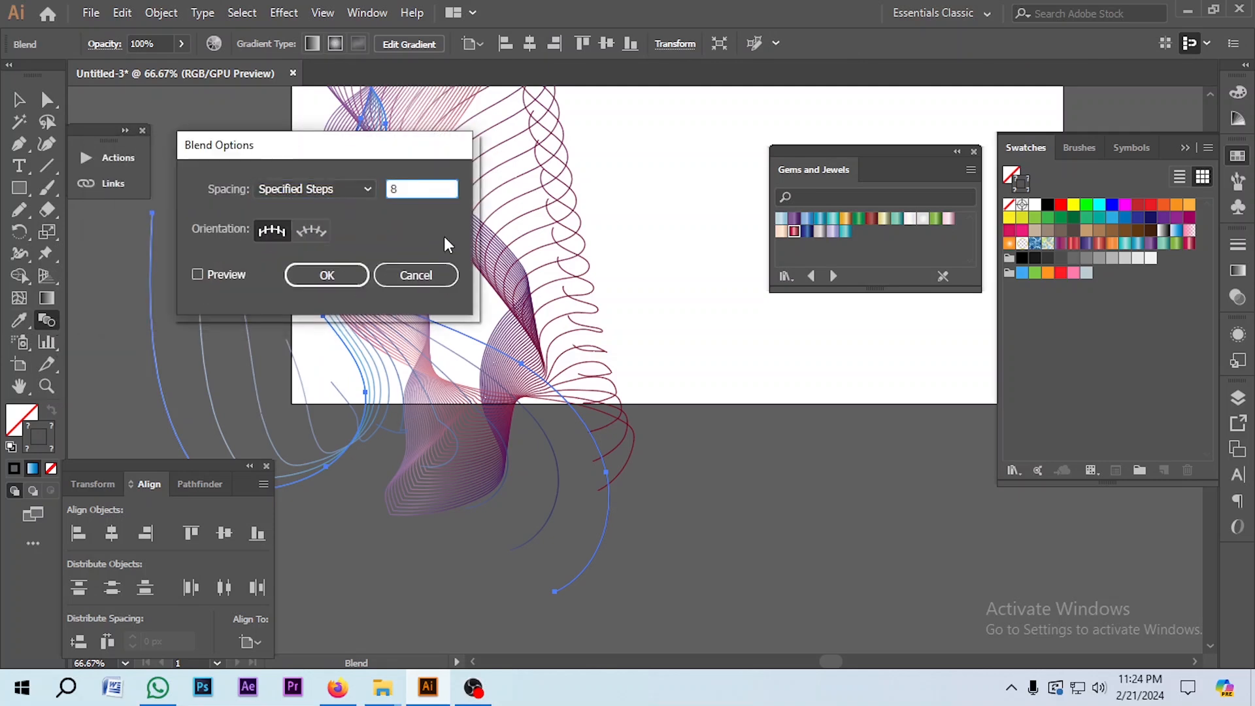
text(32)
drag(392, 160, 736, 235)
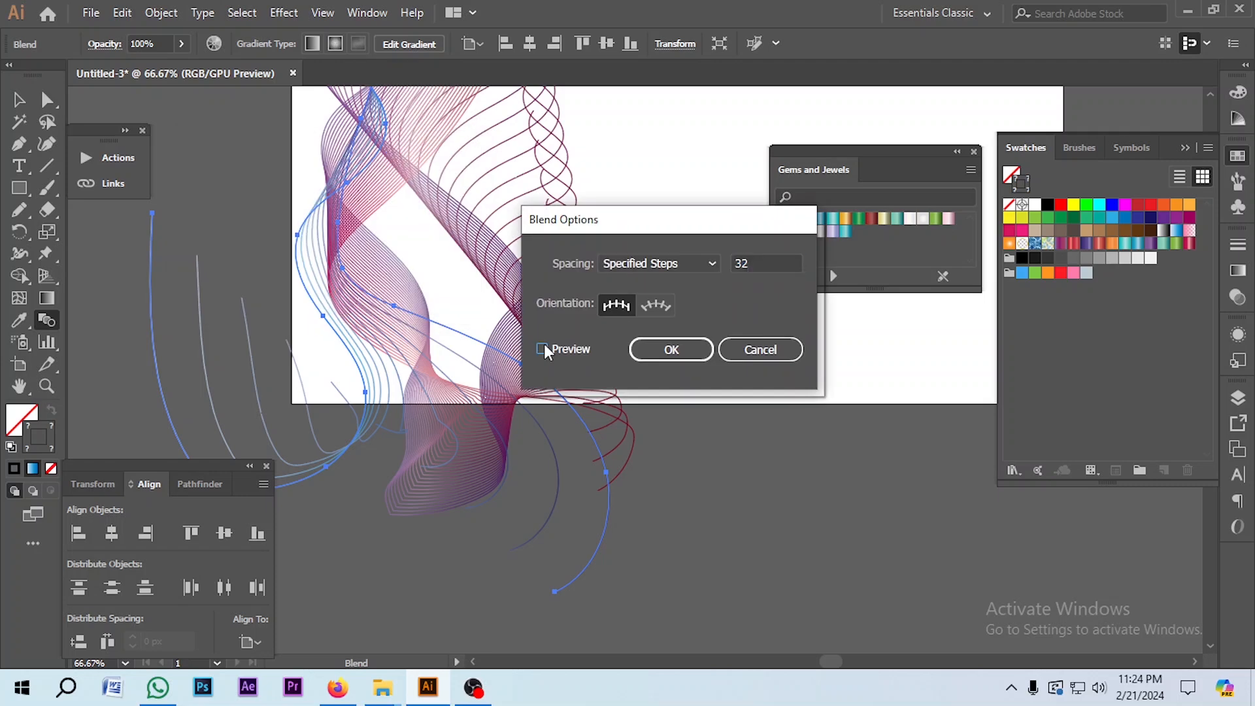
click(544, 345)
double_click(738, 269)
text(49)
click(676, 354)
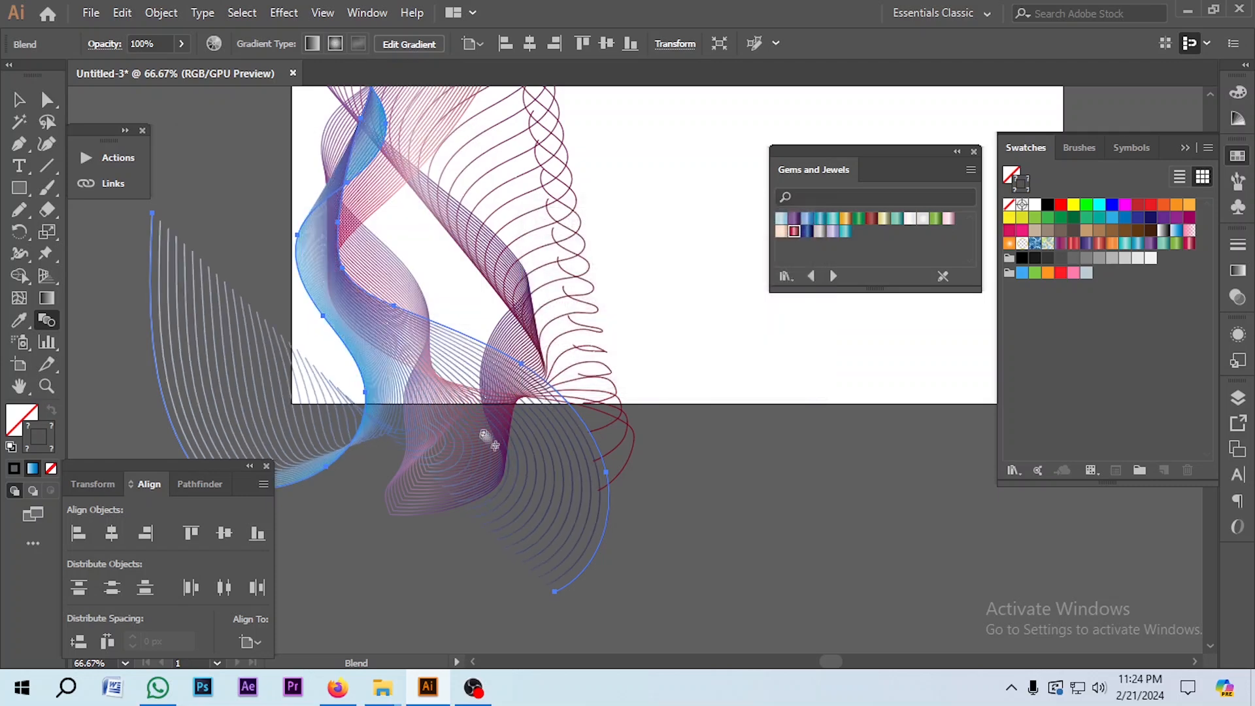
Rotate the red blend about half a turn and reposition it along the artboard's left edge.
scroll(484, 442, down, 3)
key(v)
click(234, 242)
scroll(482, 236, up, 2)
scroll(439, 285, down, 1)
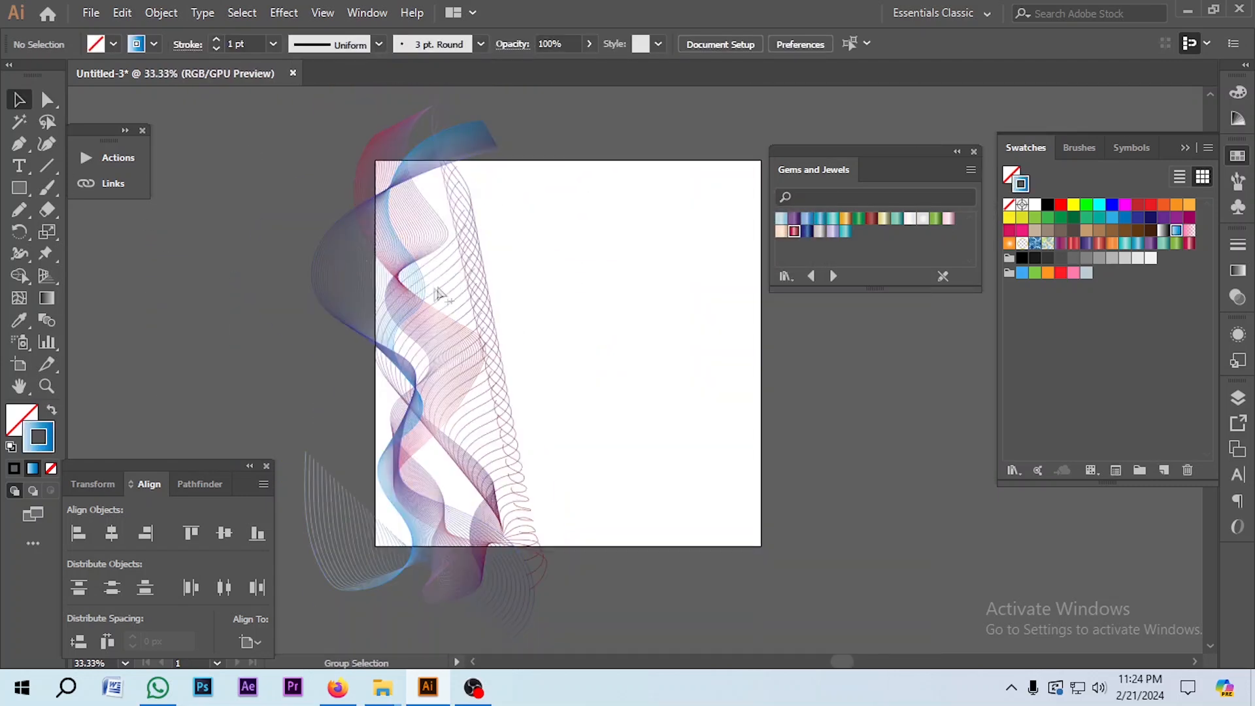
click(482, 384)
drag(482, 384, 519, 388)
drag(588, 93, 410, 560)
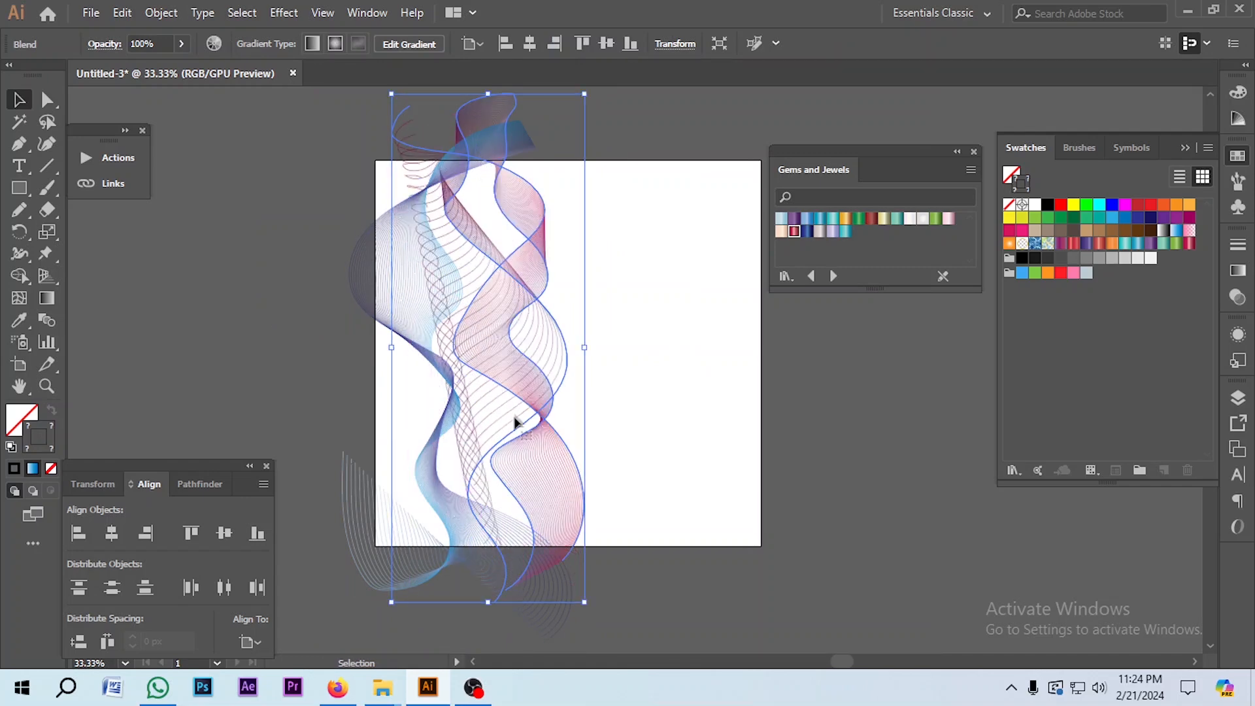
drag(518, 420, 404, 418)
click(582, 423)
Reposition the blue blend and lay a rotated copy of it horizontally along the artboard's lower edge.
click(457, 235)
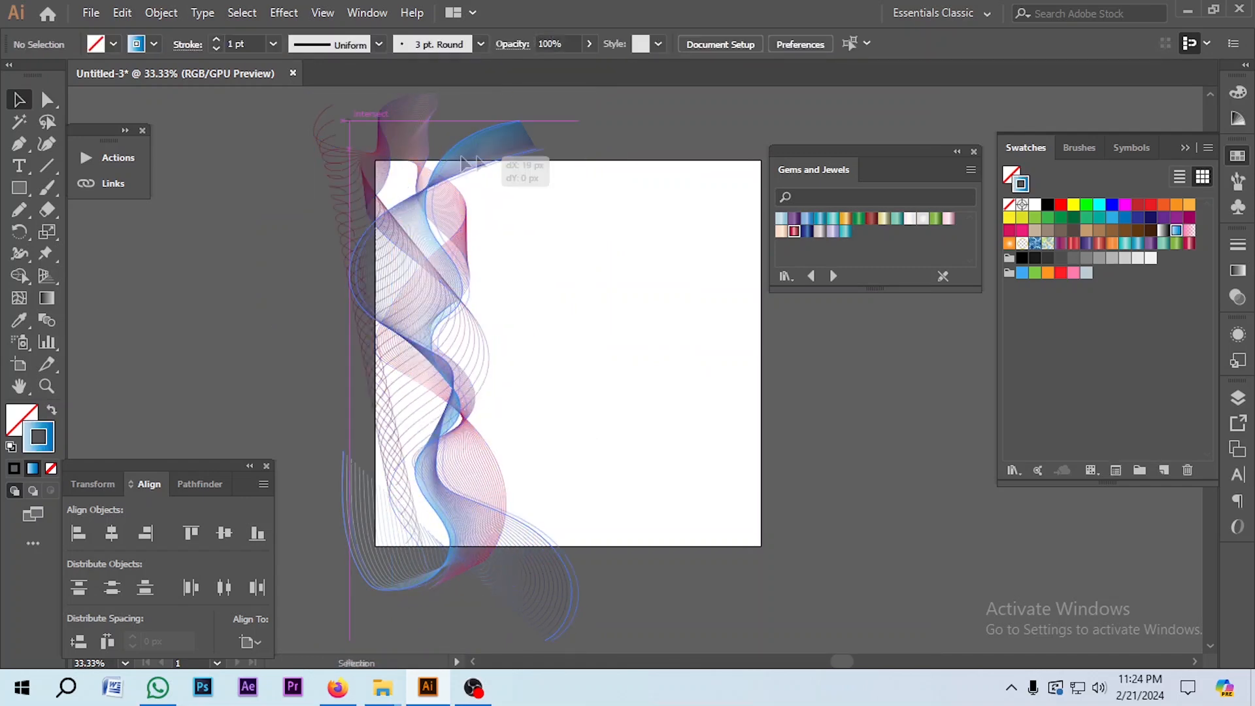
drag(626, 117, 931, 461)
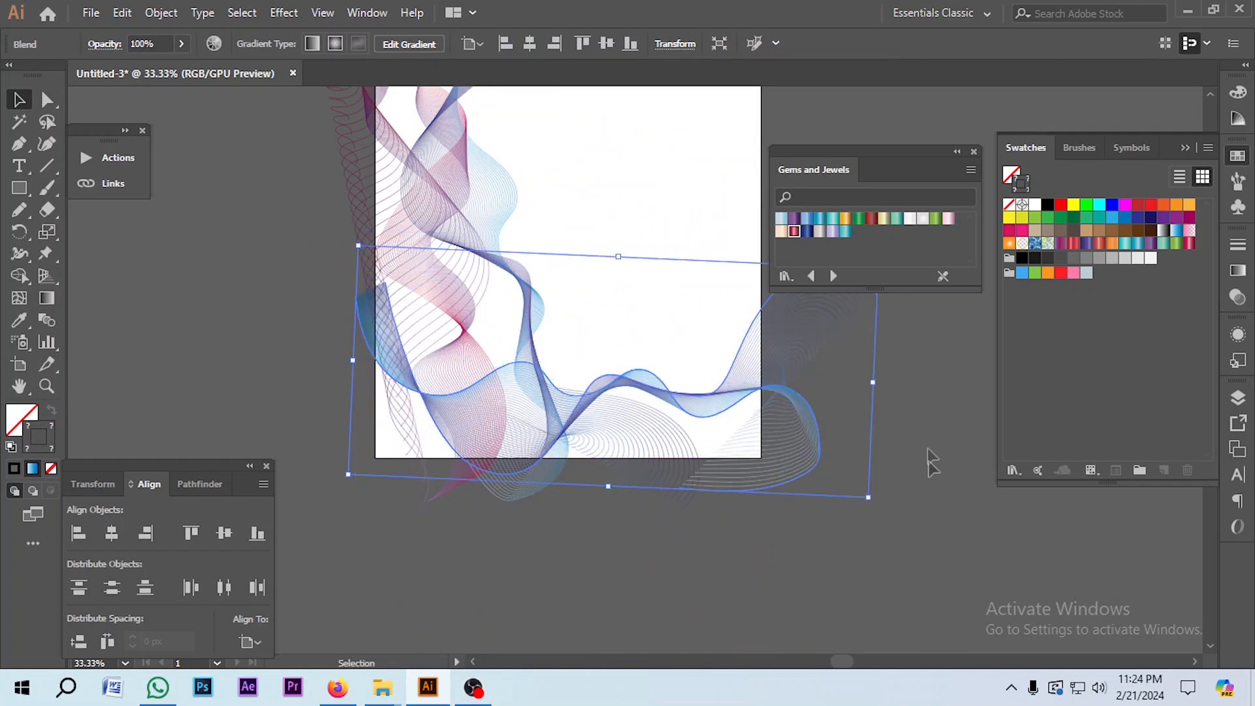
click(905, 345)
scroll(877, 366, up, 2)
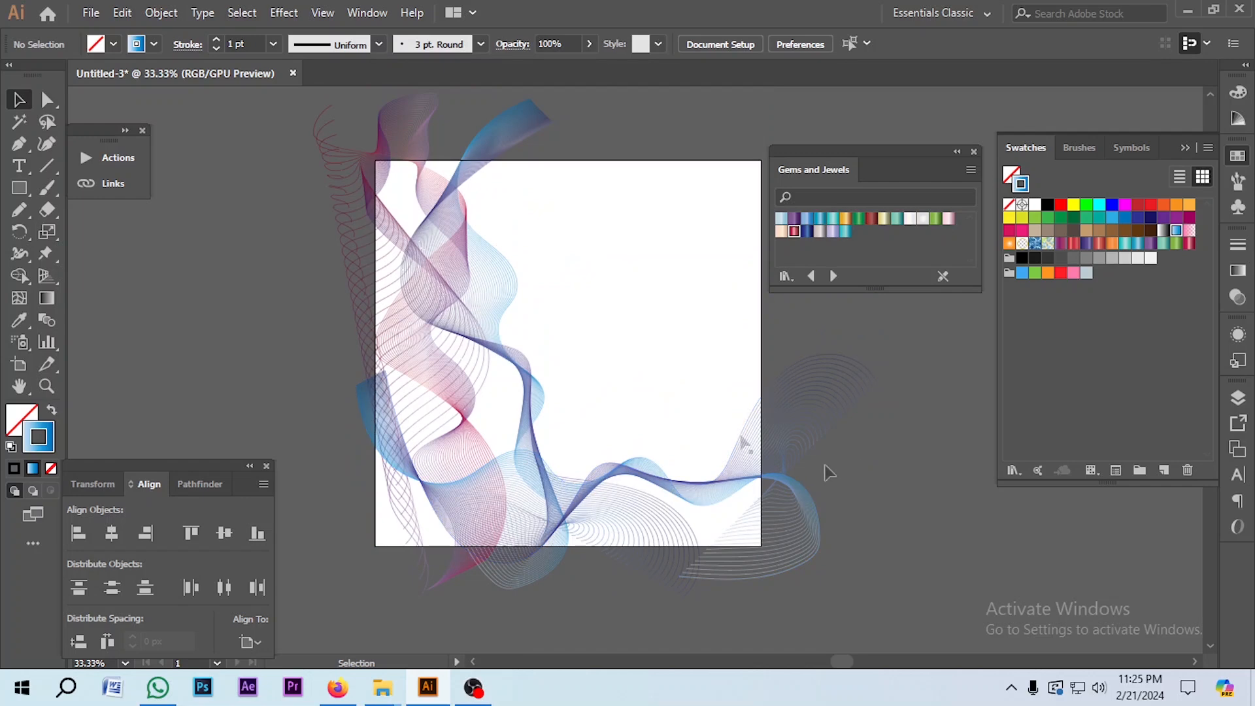
Turn the horizontal blue blend so its broad wave rises inside the artboard's lower right, and shift the blends slightly to the left.
drag(279, 168, 750, 560)
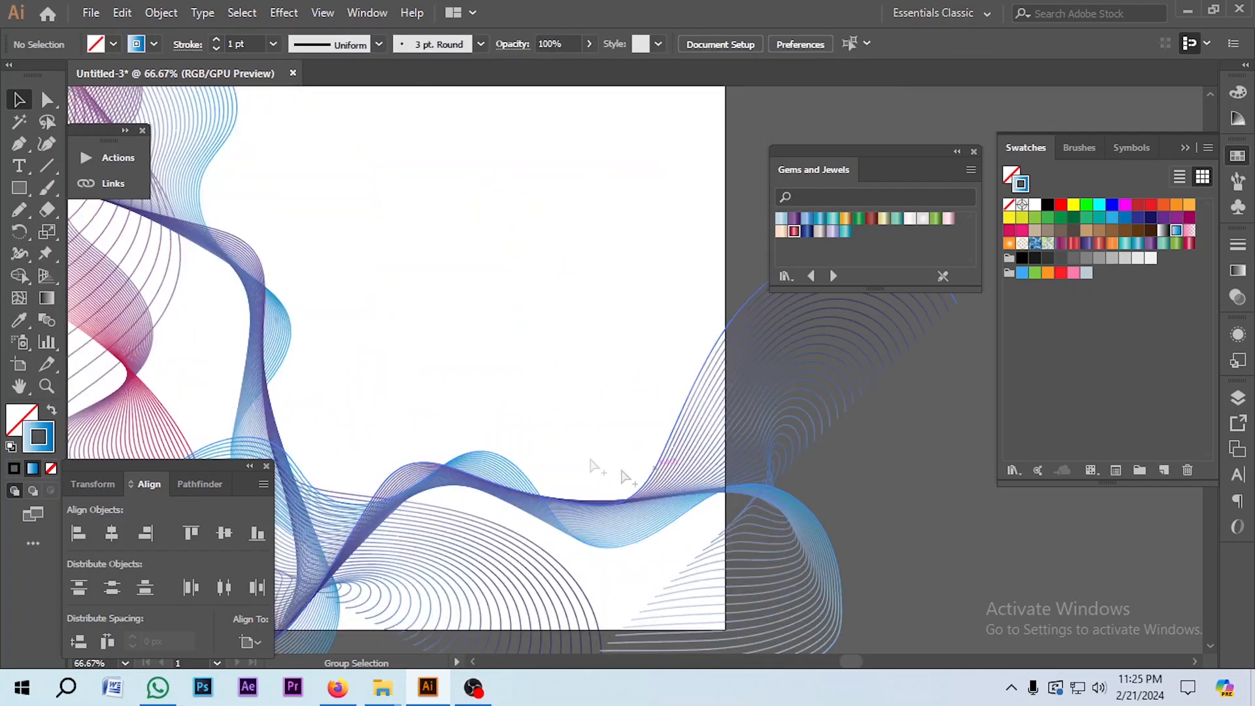
drag(666, 305, 543, 435)
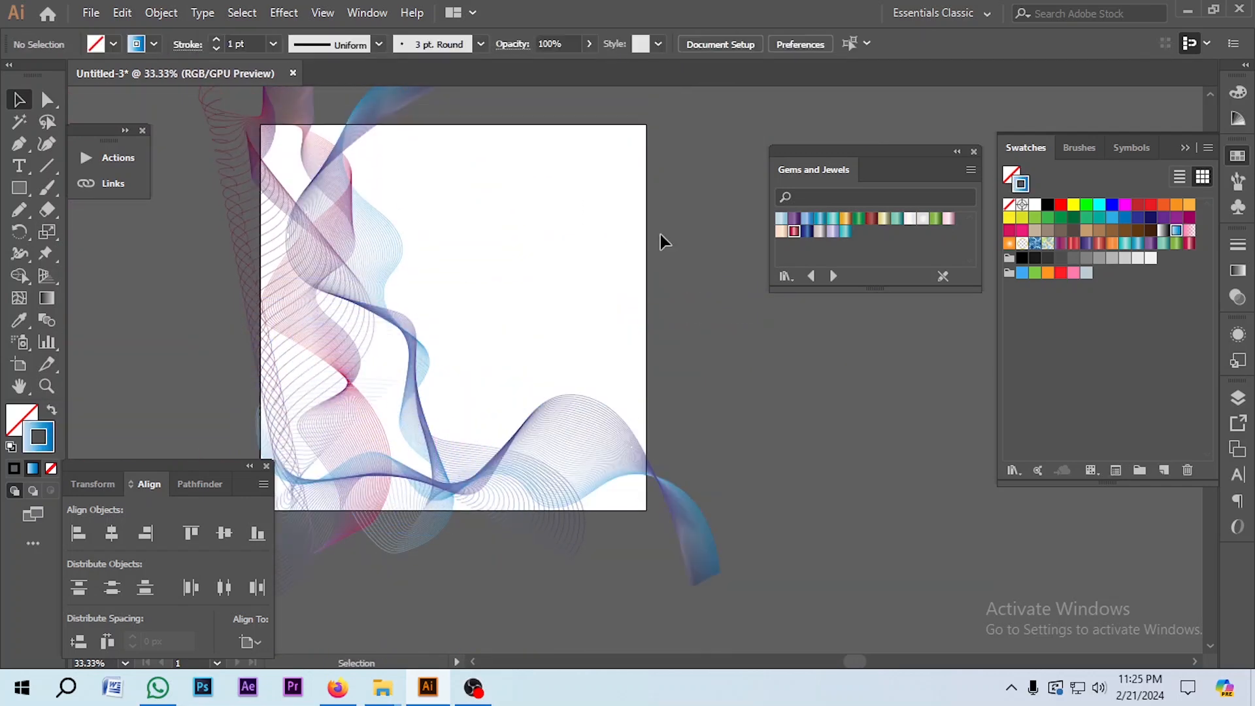
drag(325, 336, 311, 341)
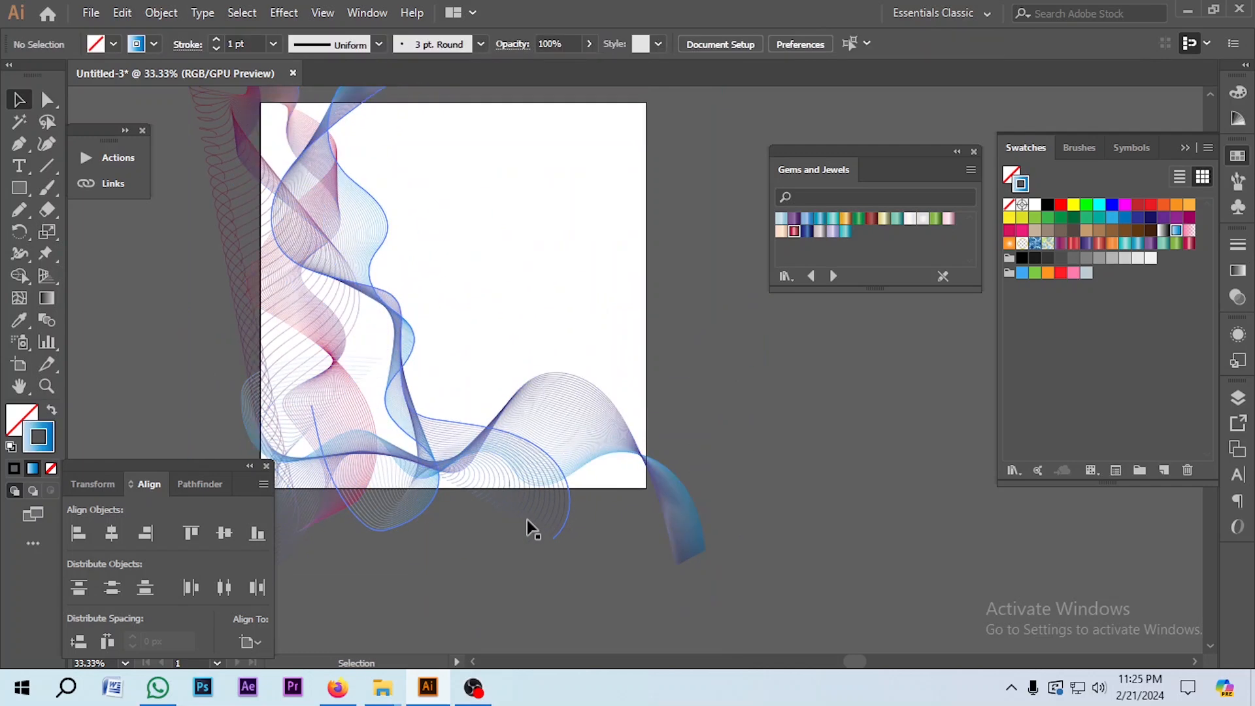
click(561, 462)
click(664, 443)
Try to recolour the horizontal blend's stroke with red gradient and blue swatches through its appearance attributes.
click(1238, 336)
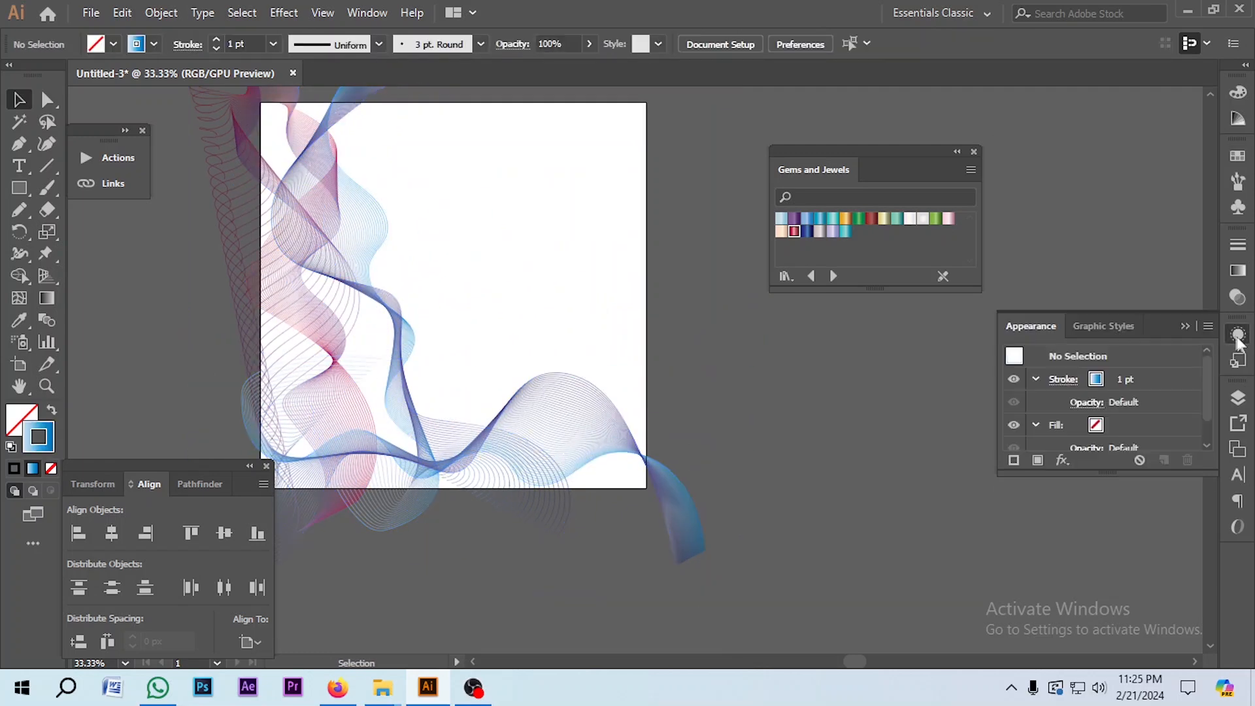
click(1098, 383)
click(1111, 379)
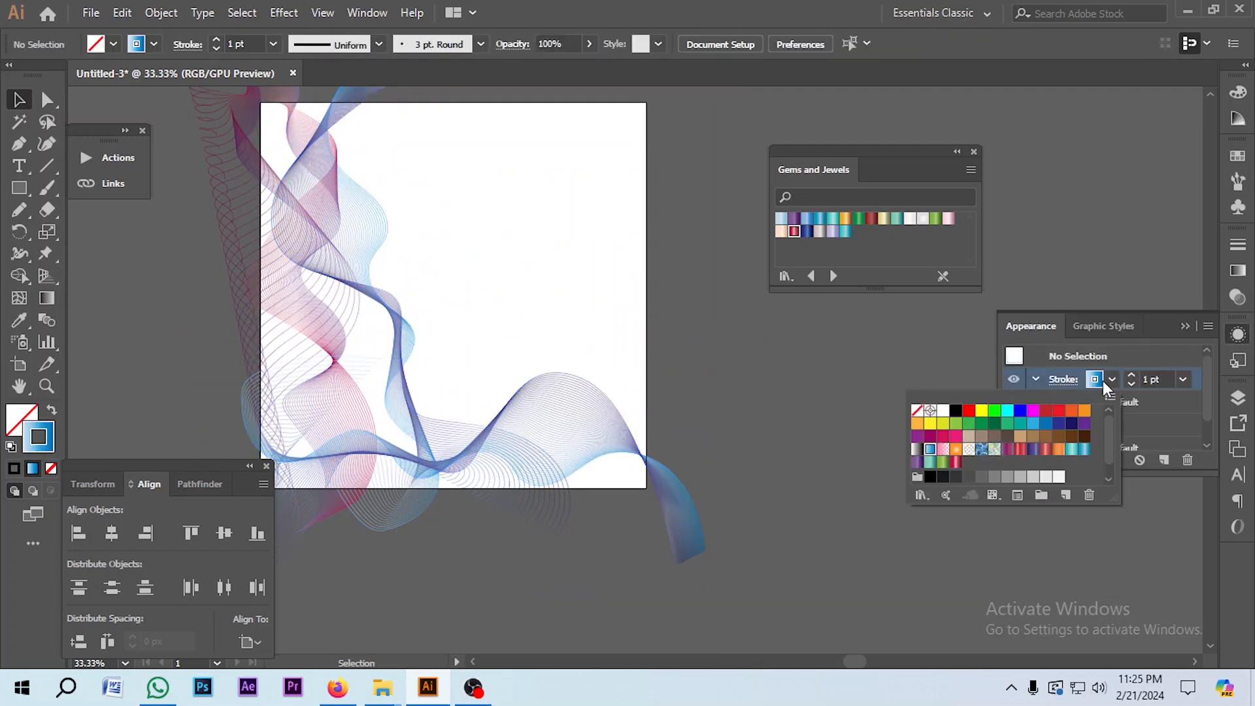
click(1020, 450)
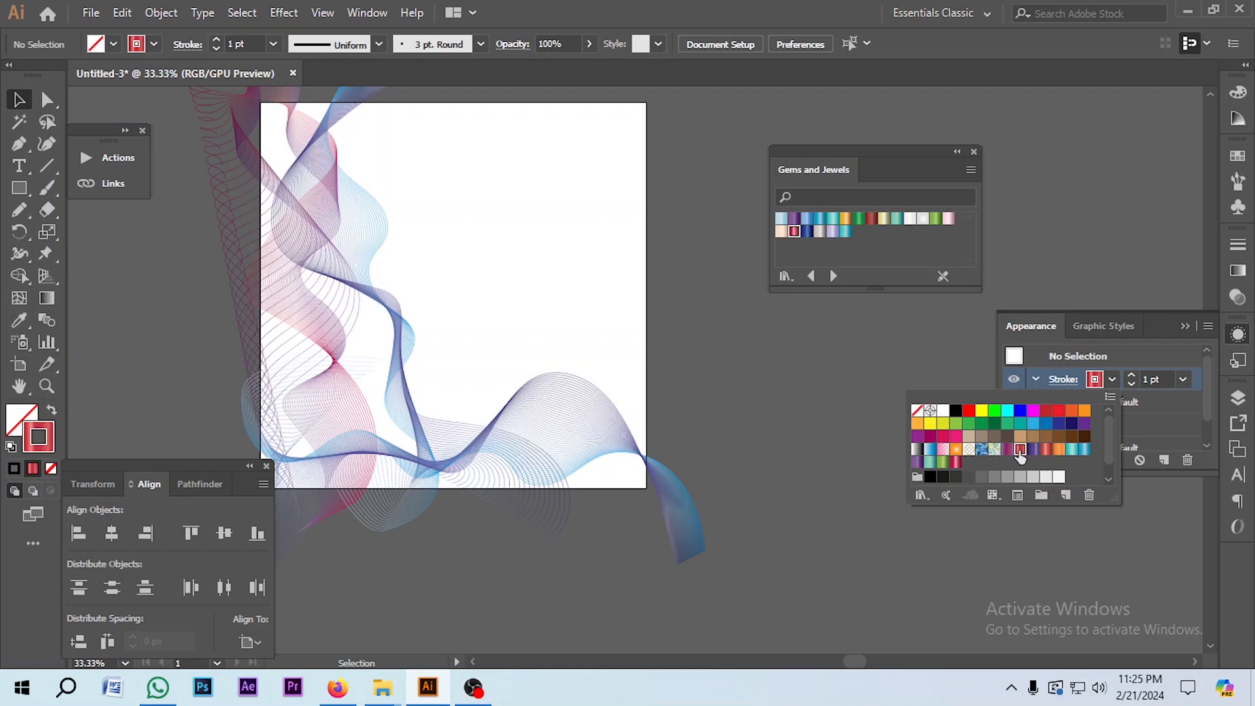
click(605, 457)
click(1193, 384)
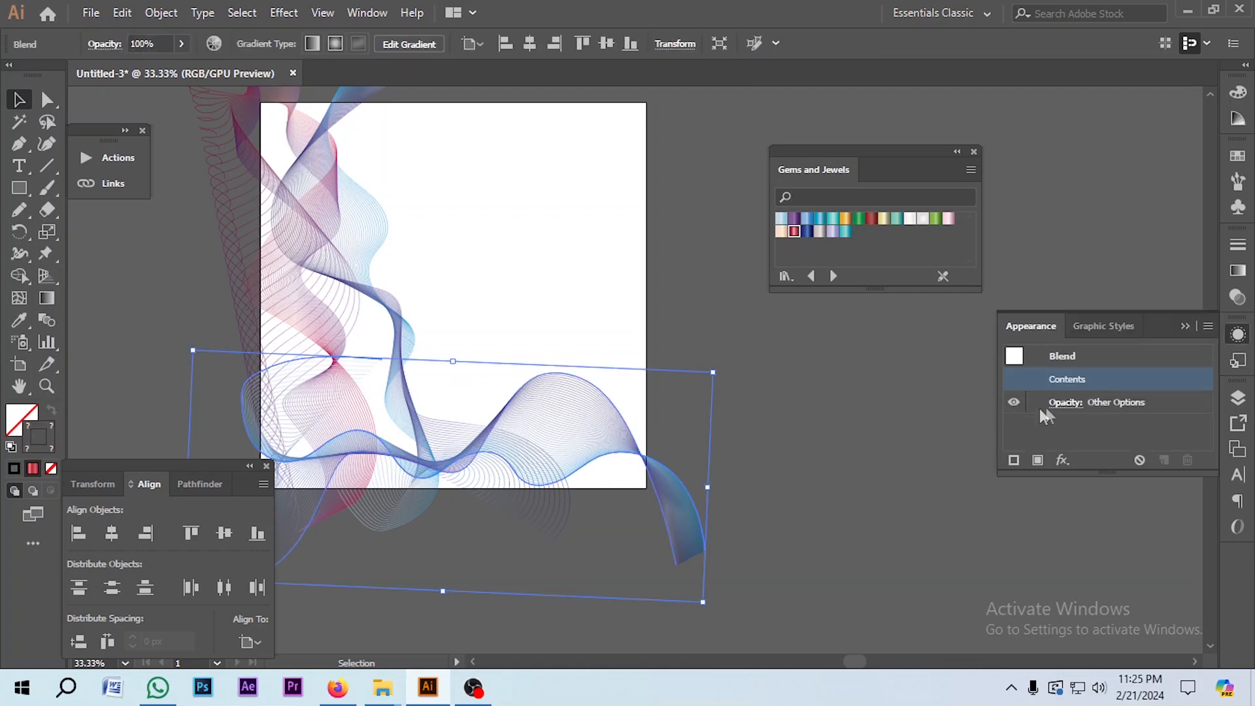
double_click(1107, 380)
click(1038, 378)
click(1111, 380)
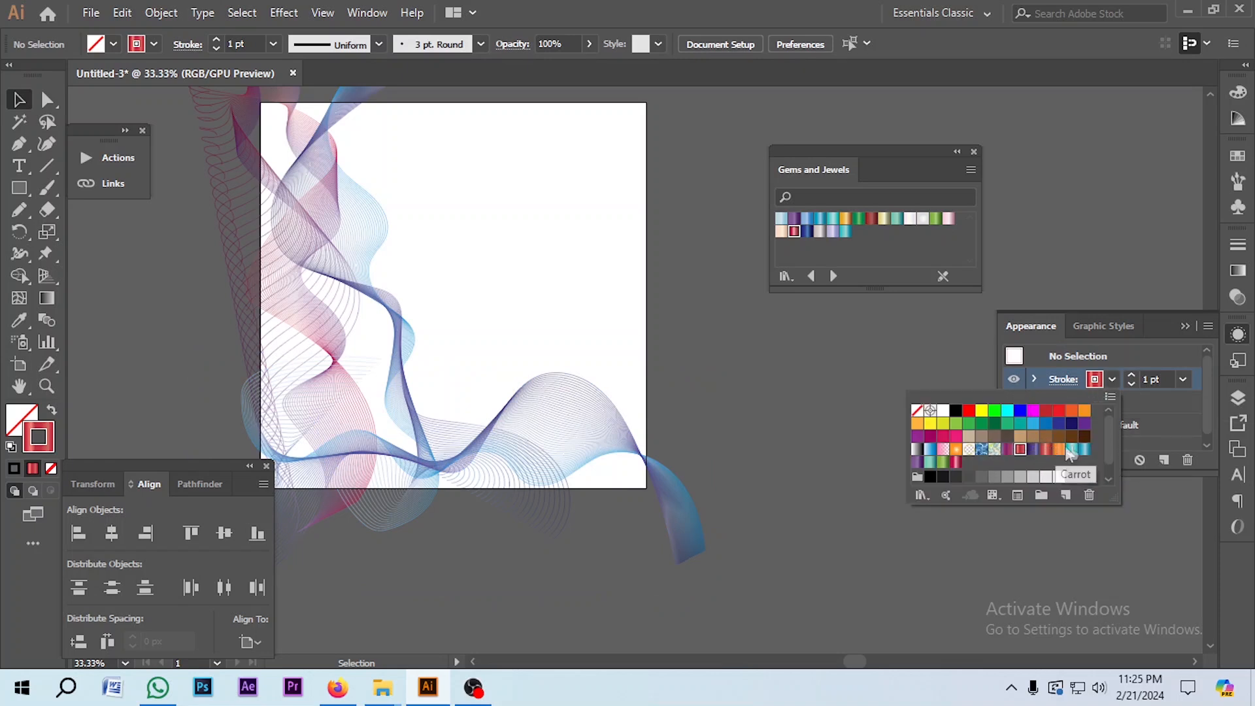
click(1086, 450)
Draw a rectangle that covers the whole artboard.
key(m)
scroll(262, 150, up, 1)
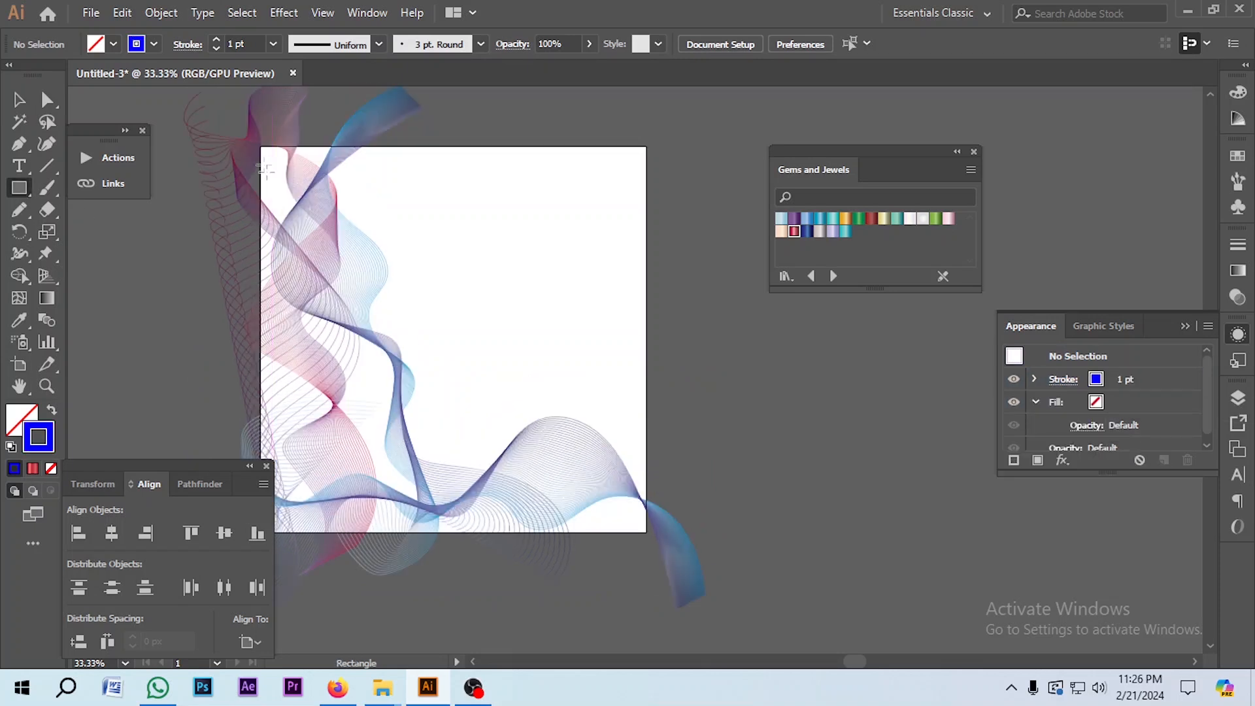
click(248, 466)
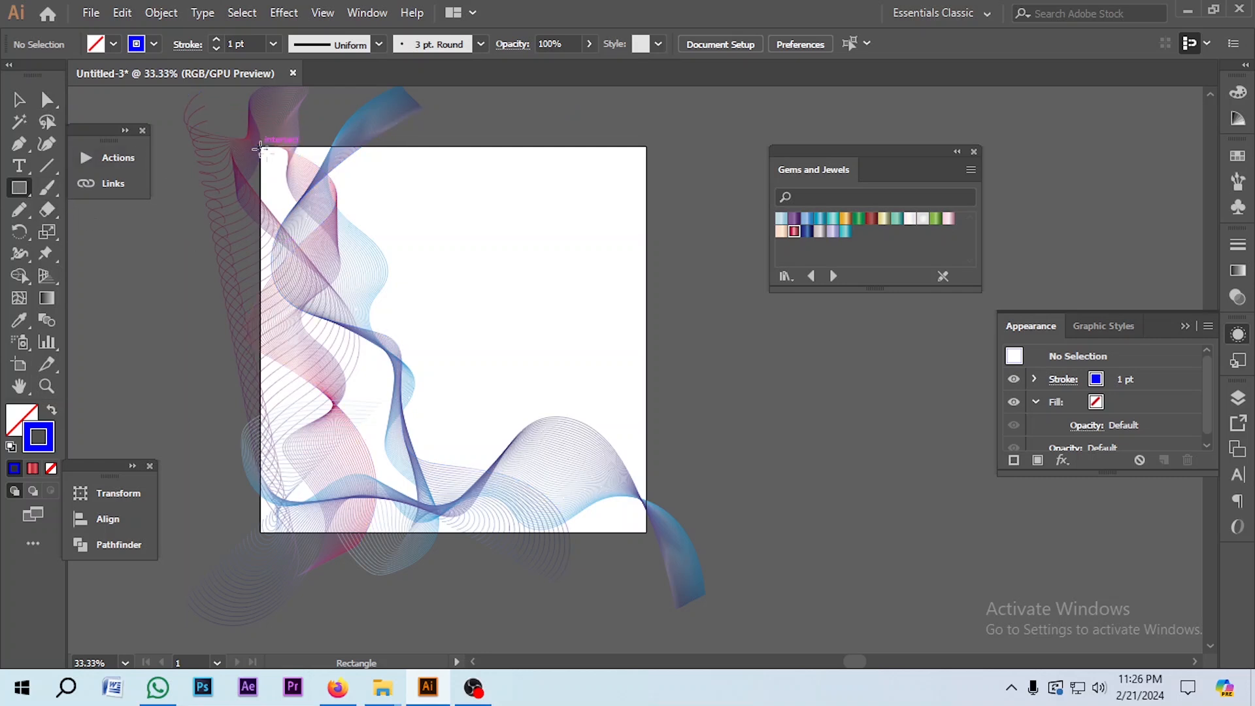
drag(261, 147, 648, 531)
Select the rectangle with all the blends and make a clipping mask that trims the artwork to the artboard.
click(19, 98)
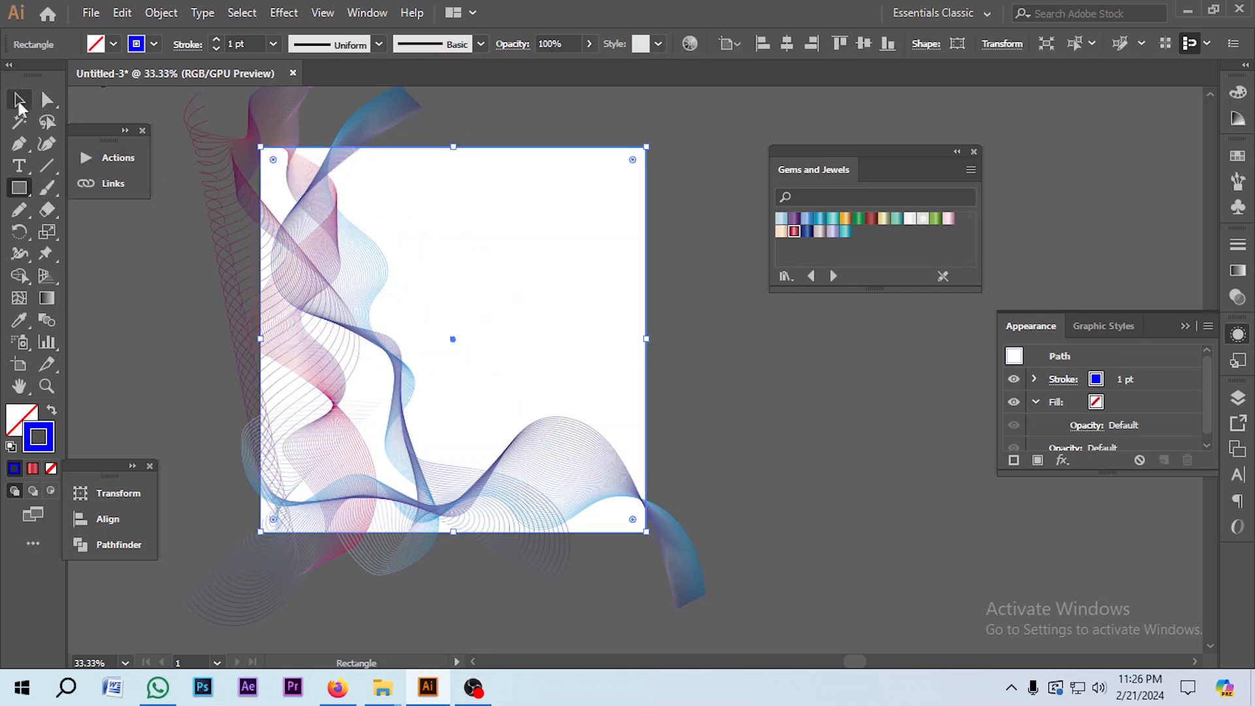
scroll(590, 371, up, 1)
drag(695, 130, 296, 540)
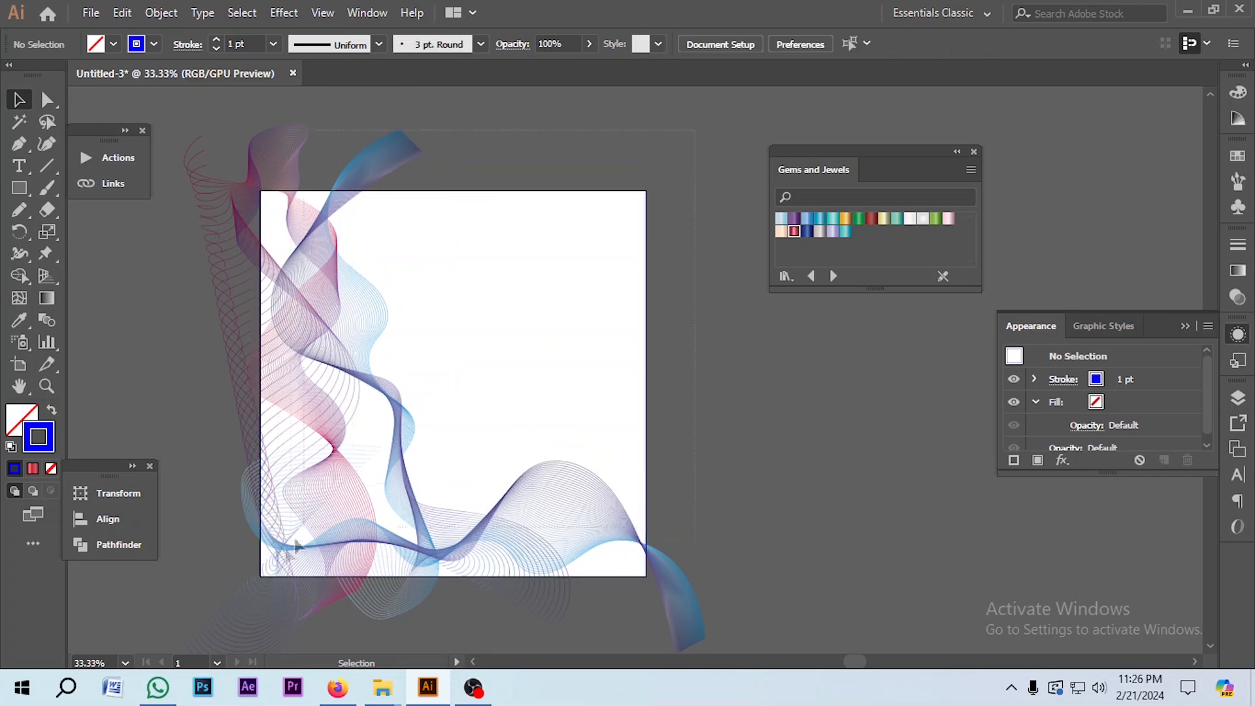
drag(227, 606, 227, 606)
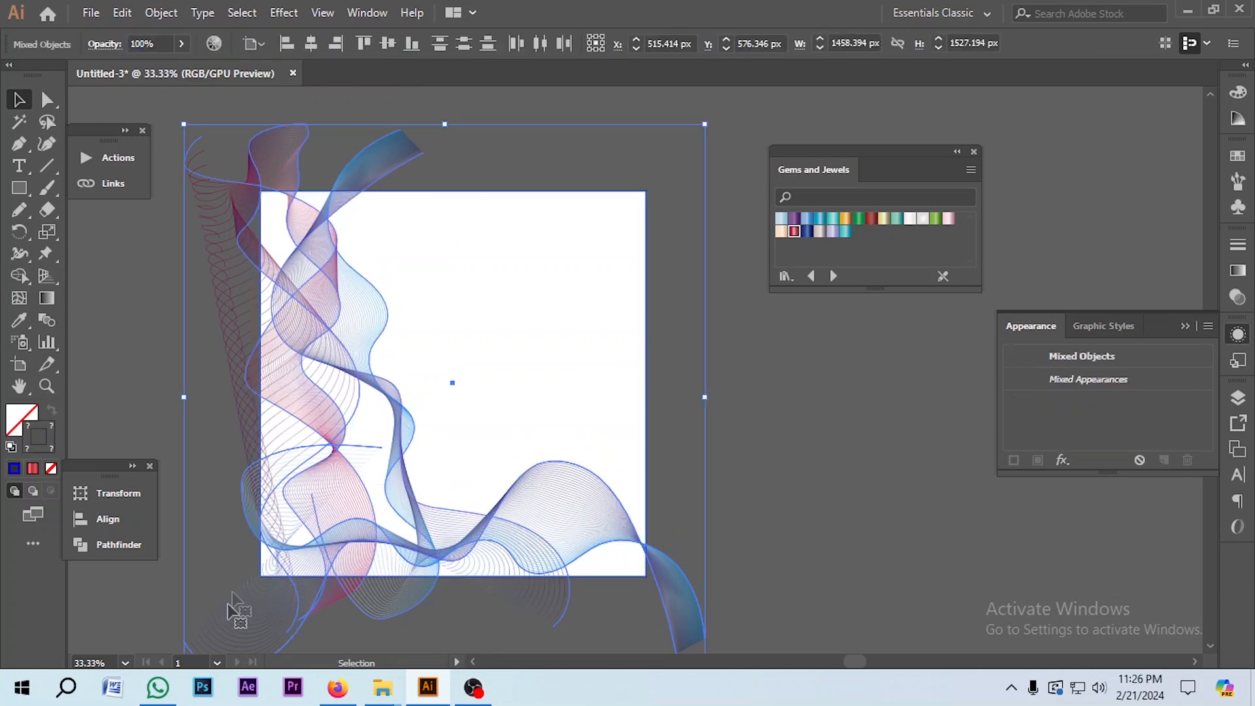
right_click(416, 290)
click(490, 422)
scroll(503, 386, down, 2)
scroll(464, 350, up, 2)
click(464, 351)
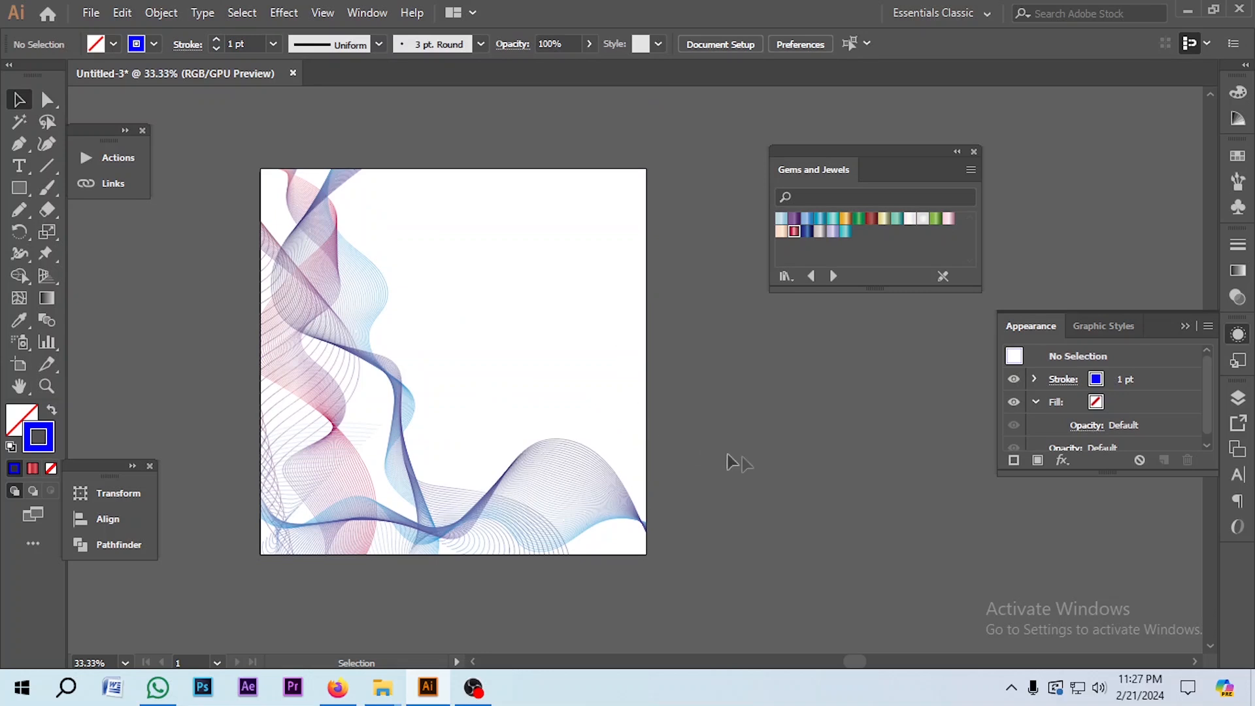
Draw a background rectangle of about 1079 x 1079 px over the clipped artwork.
scroll(739, 422, down, 2)
scroll(739, 421, up, 2)
key(m)
drag(261, 169, 645, 556)
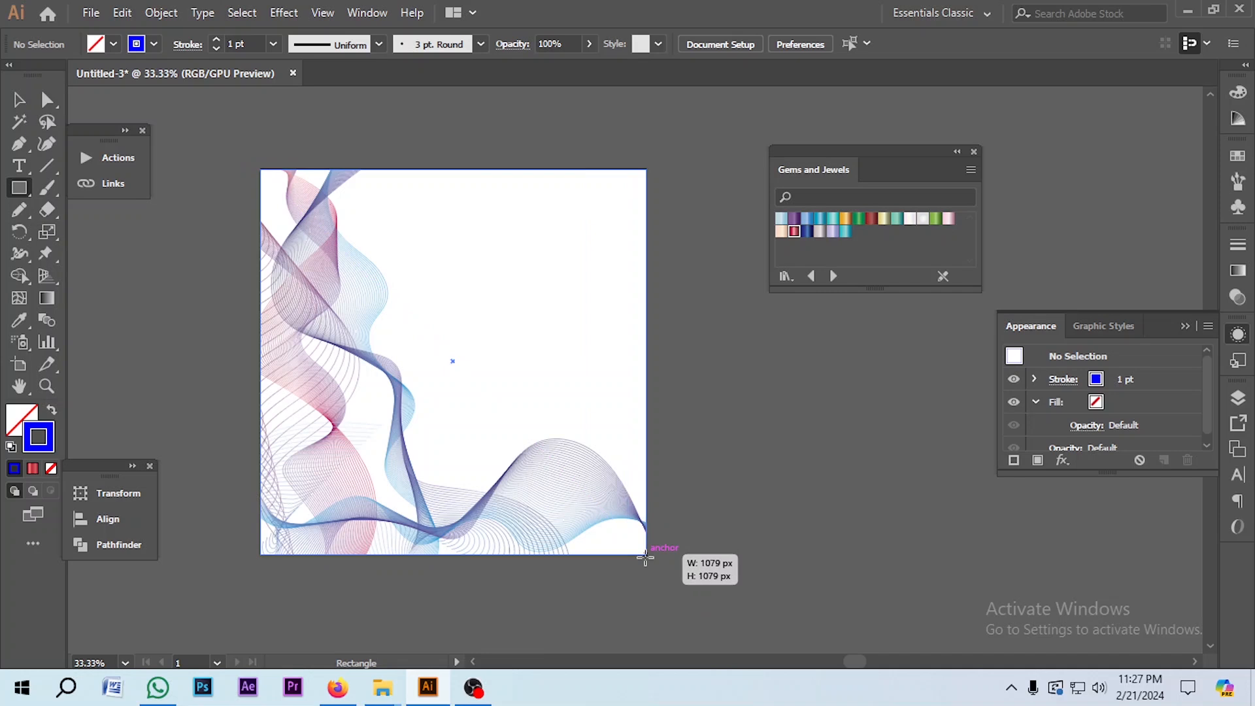
drag(645, 556, 645, 556)
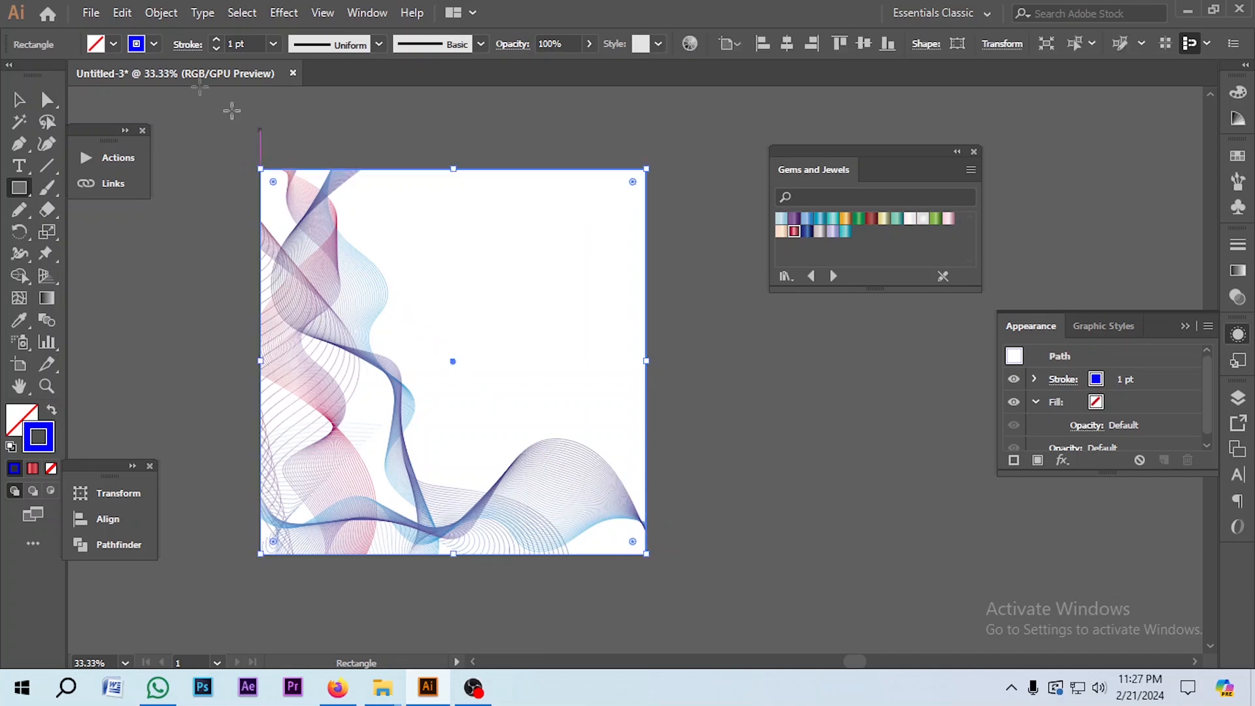
Remove the background rectangle's stroke and fill it with the dark navy blue swatch.
click(152, 44)
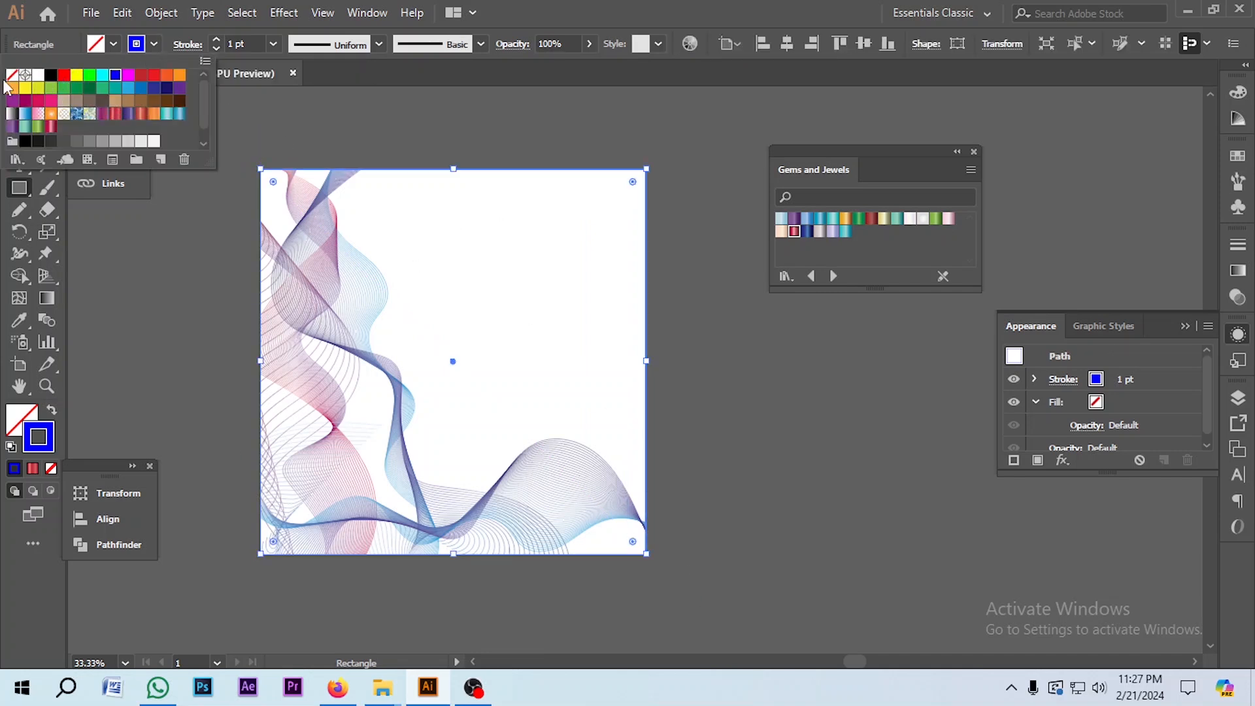
click(12, 75)
click(113, 44)
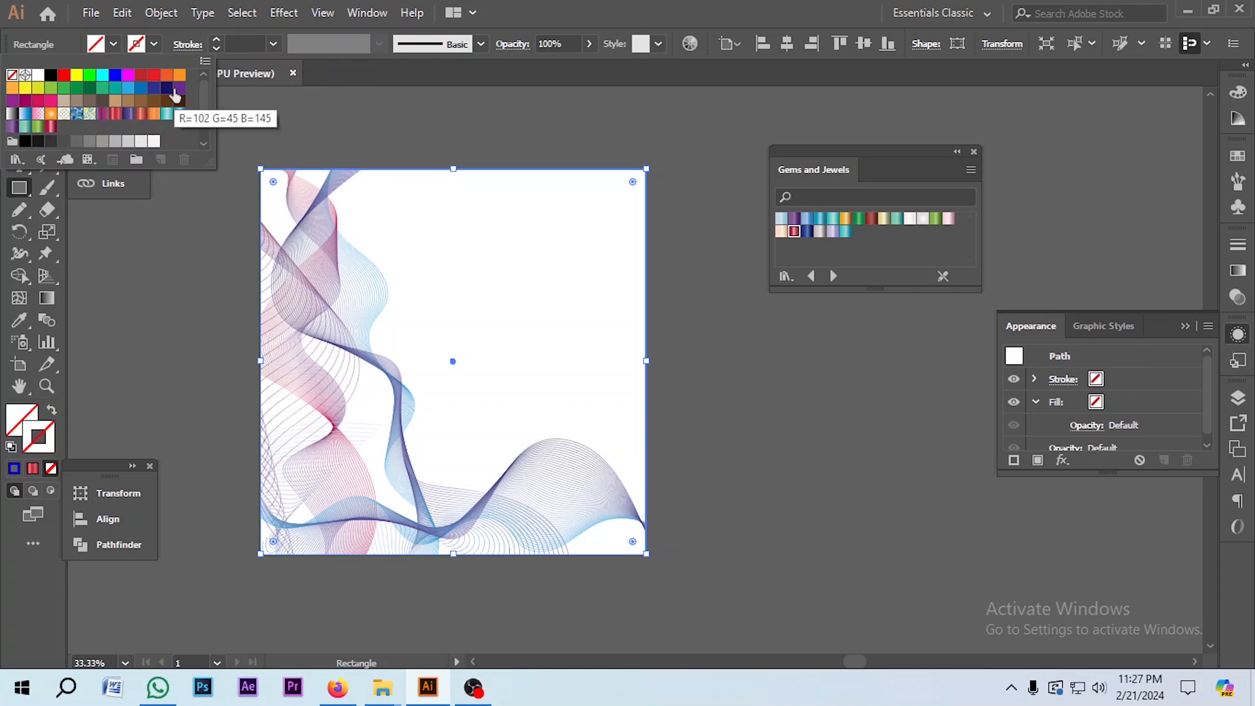
click(165, 89)
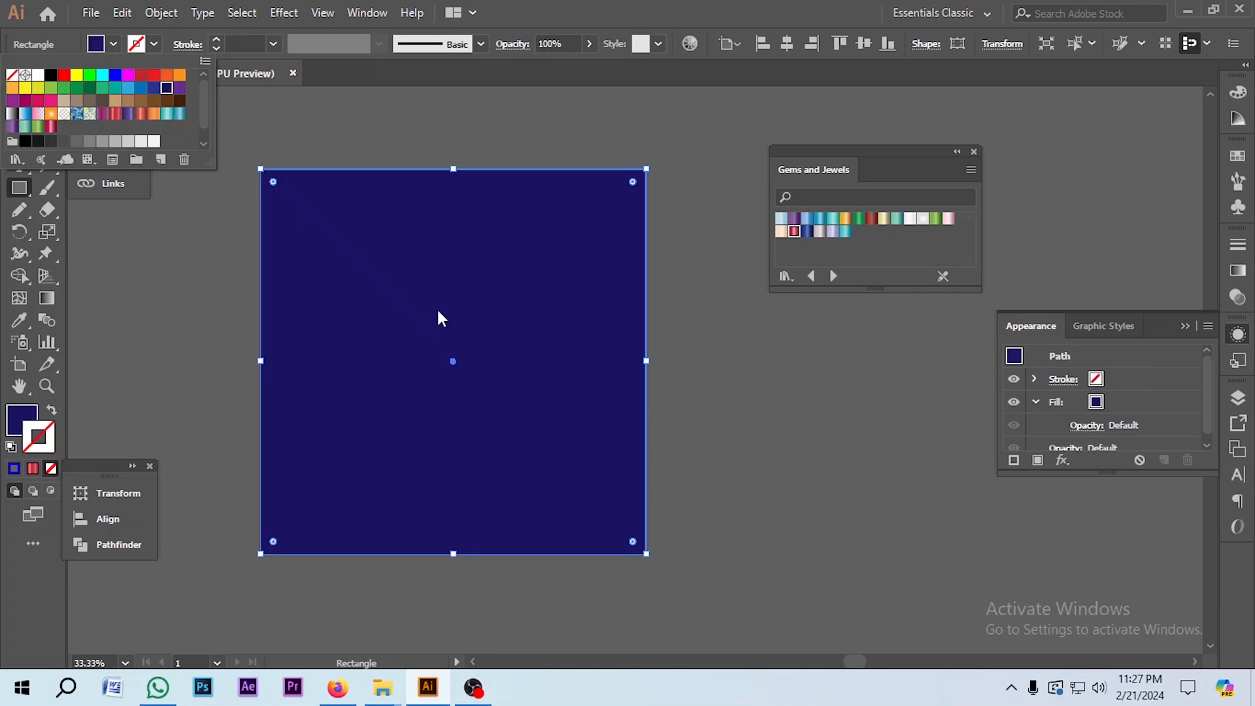
Send the navy rectangle backward so it sits behind the clipped wavy lines.
click(161, 12)
mouse_move(239, 48)
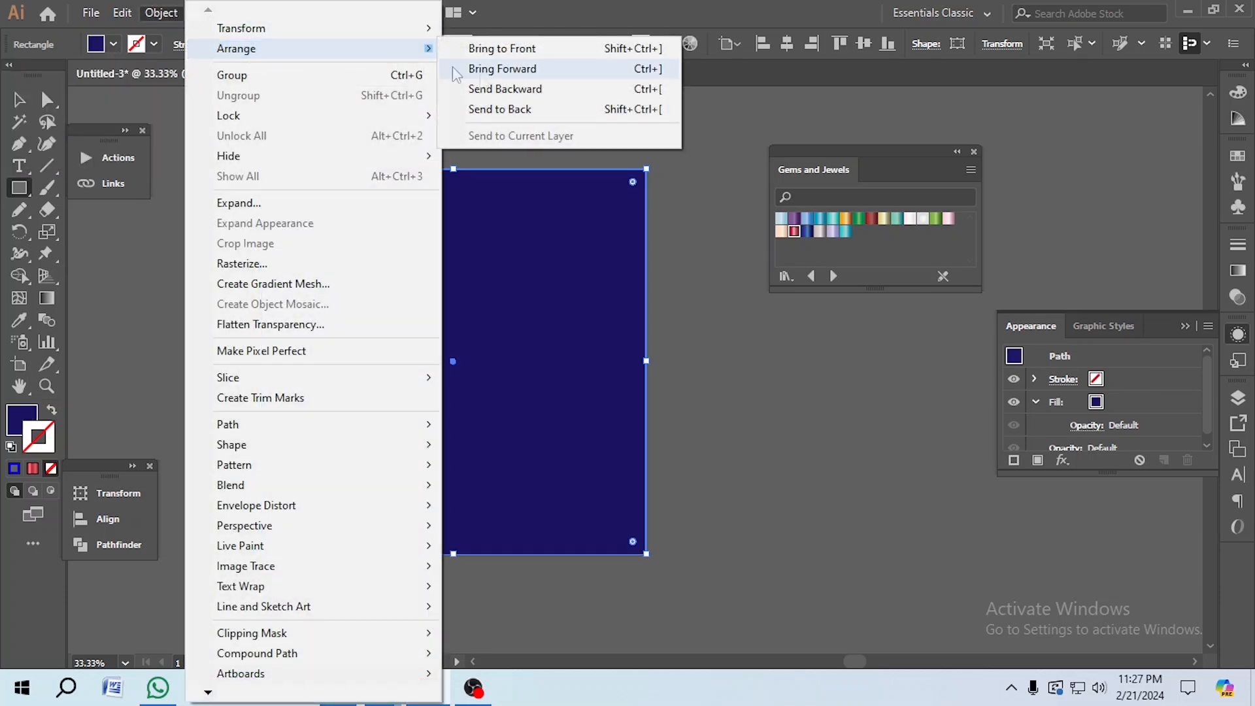
click(504, 89)
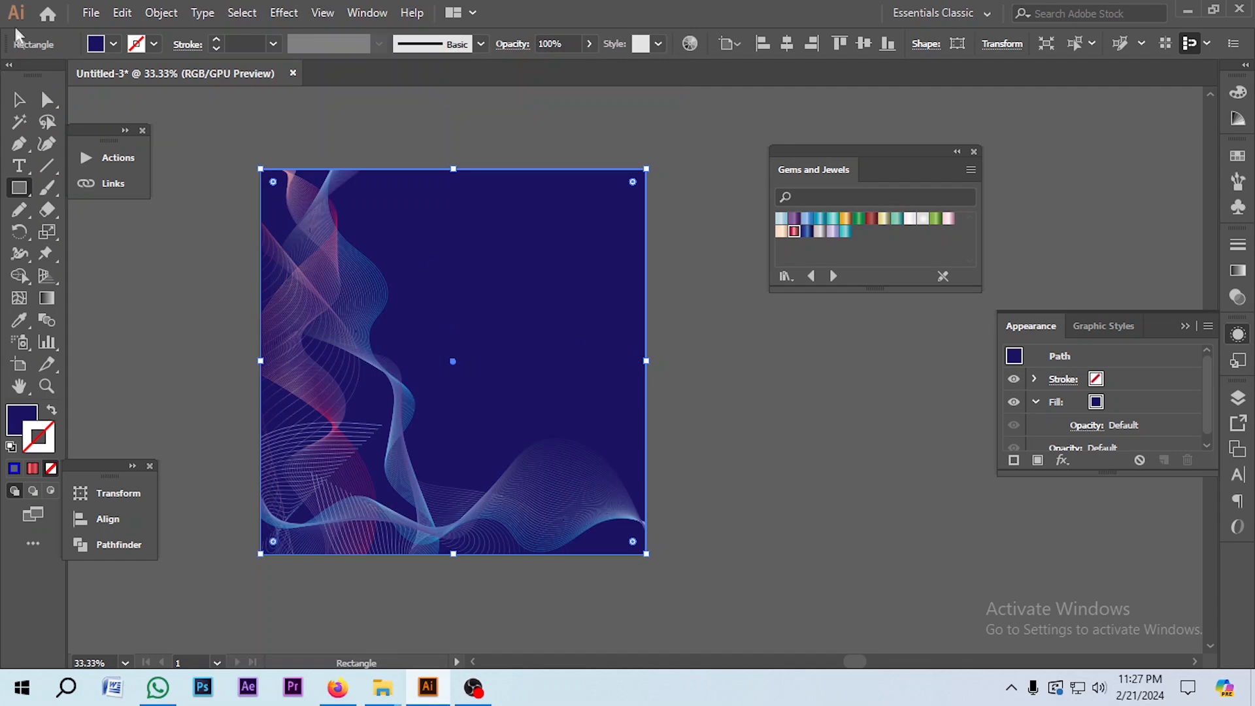
Select the navy background rectangle and fill it with the Eggplant gradient preset as a radial gradient.
key(v)
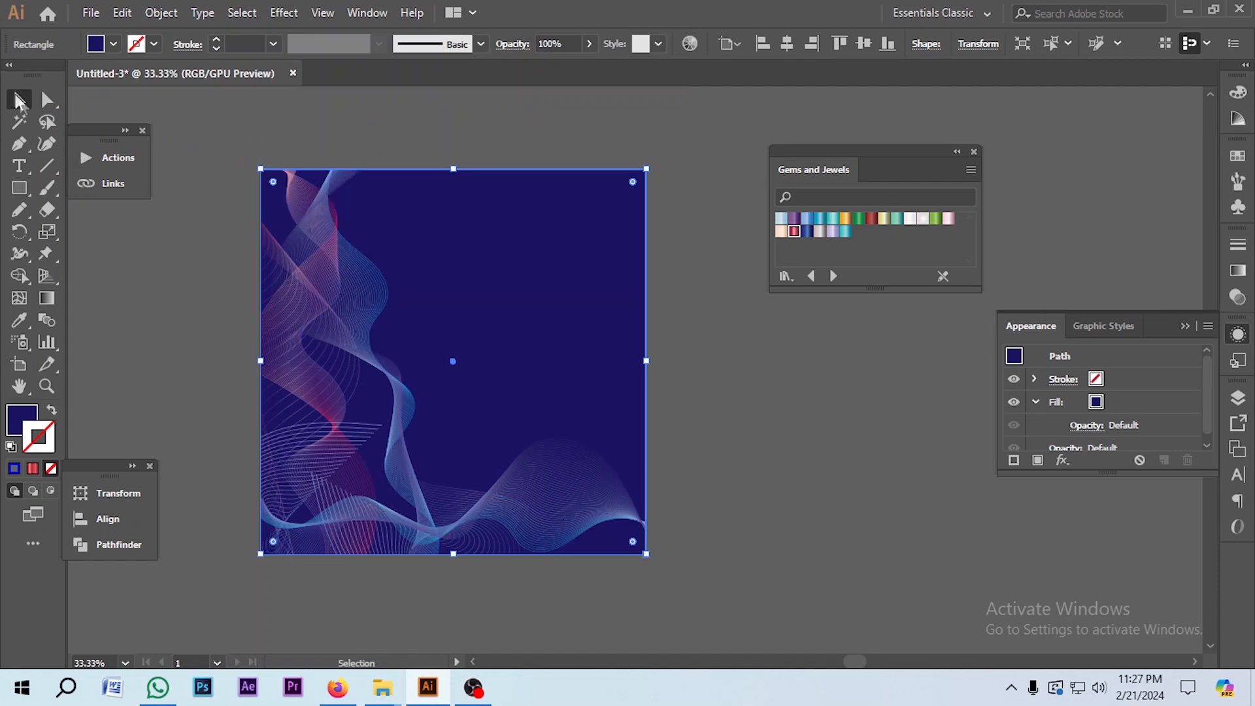
click(792, 465)
click(555, 300)
click(1237, 270)
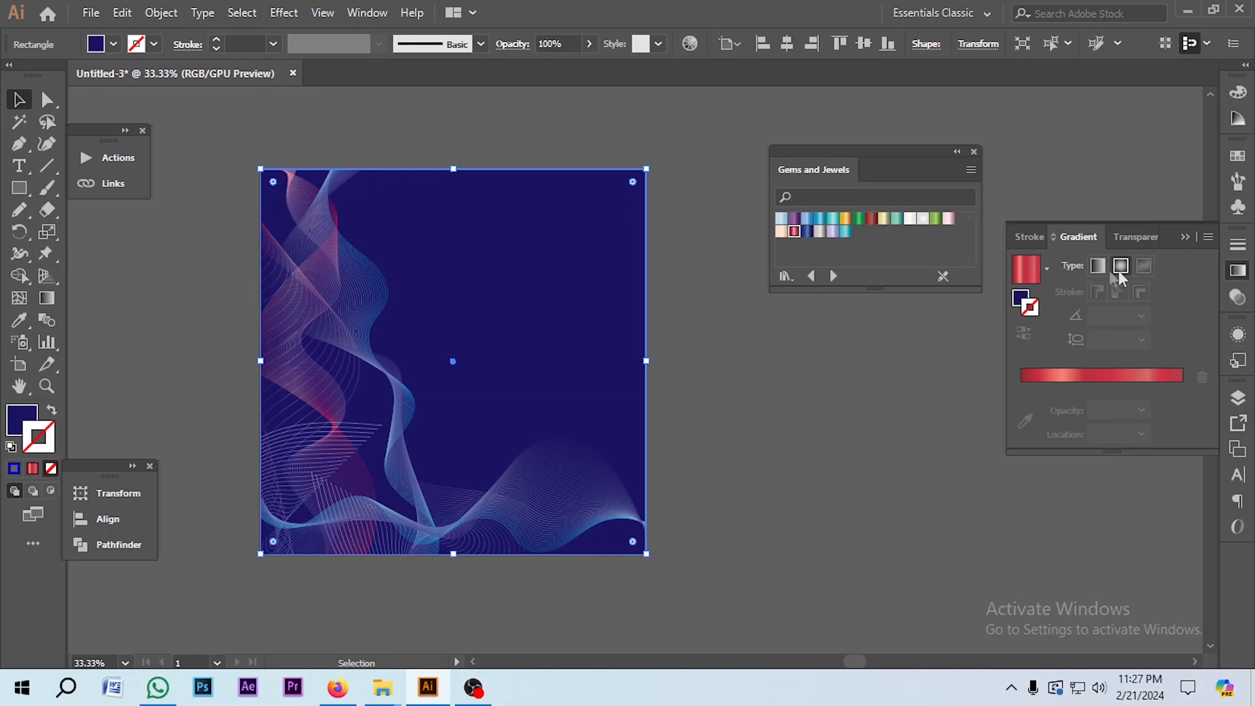
click(1047, 268)
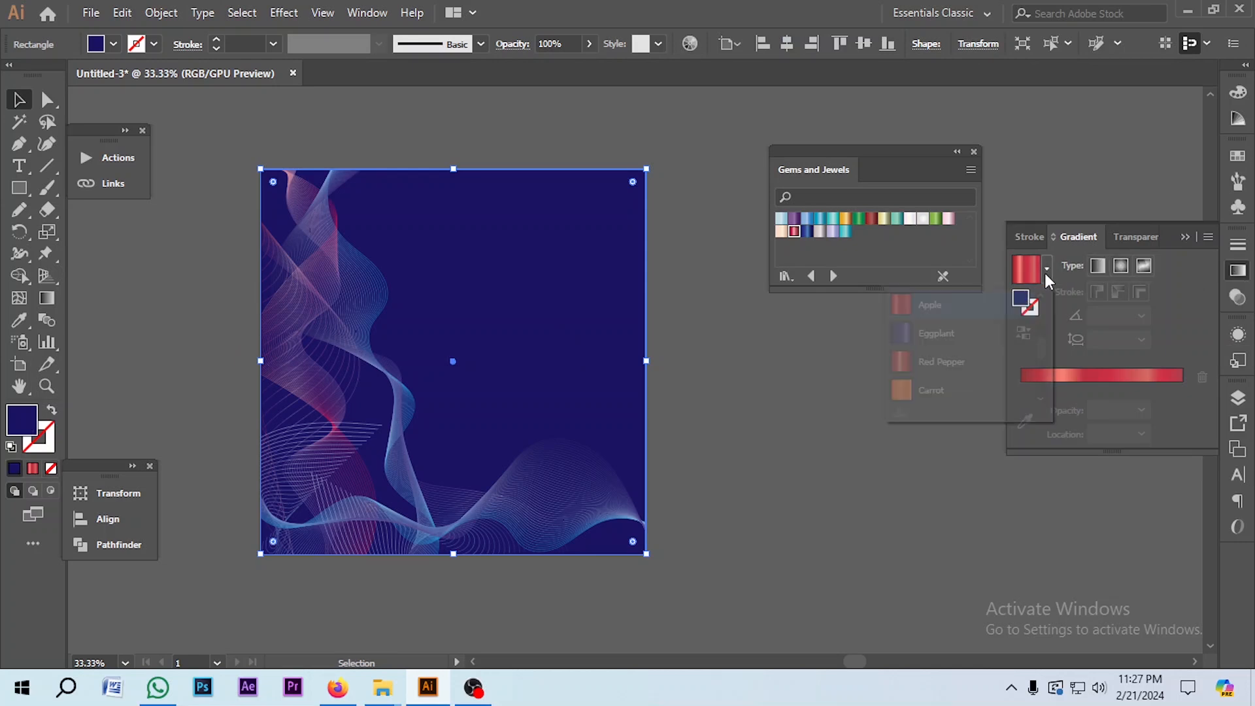
click(924, 332)
click(1129, 409)
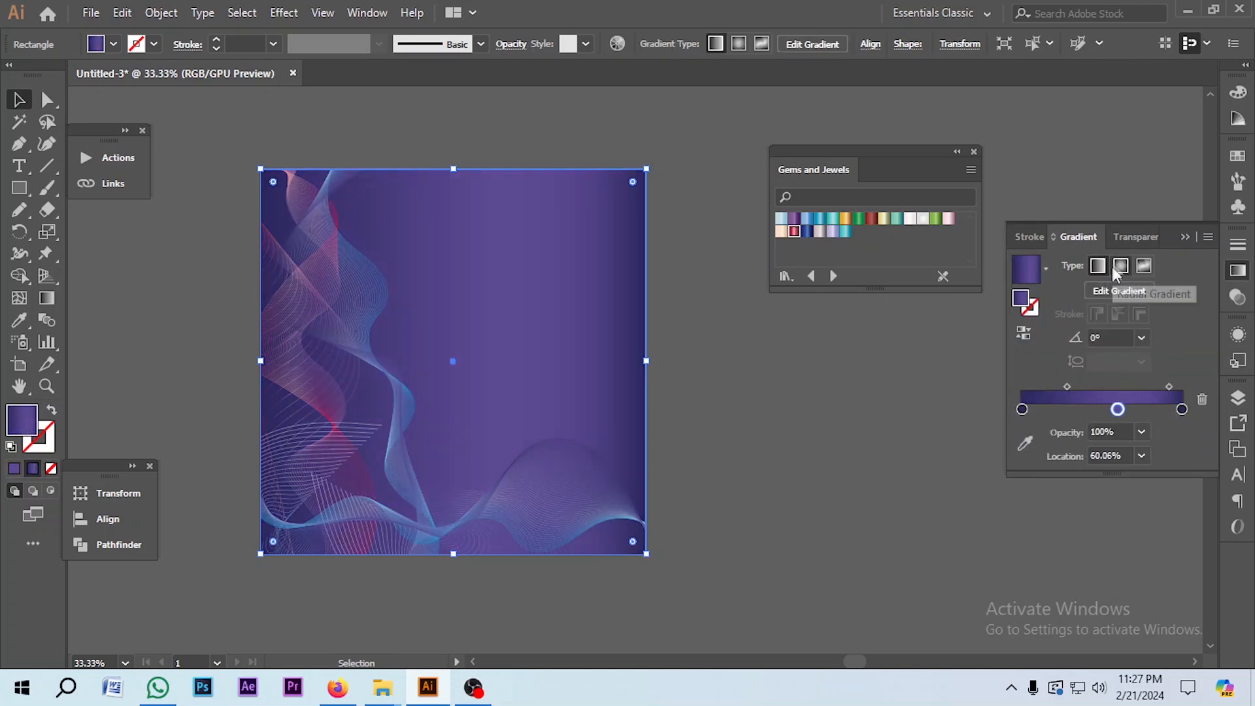
click(1120, 265)
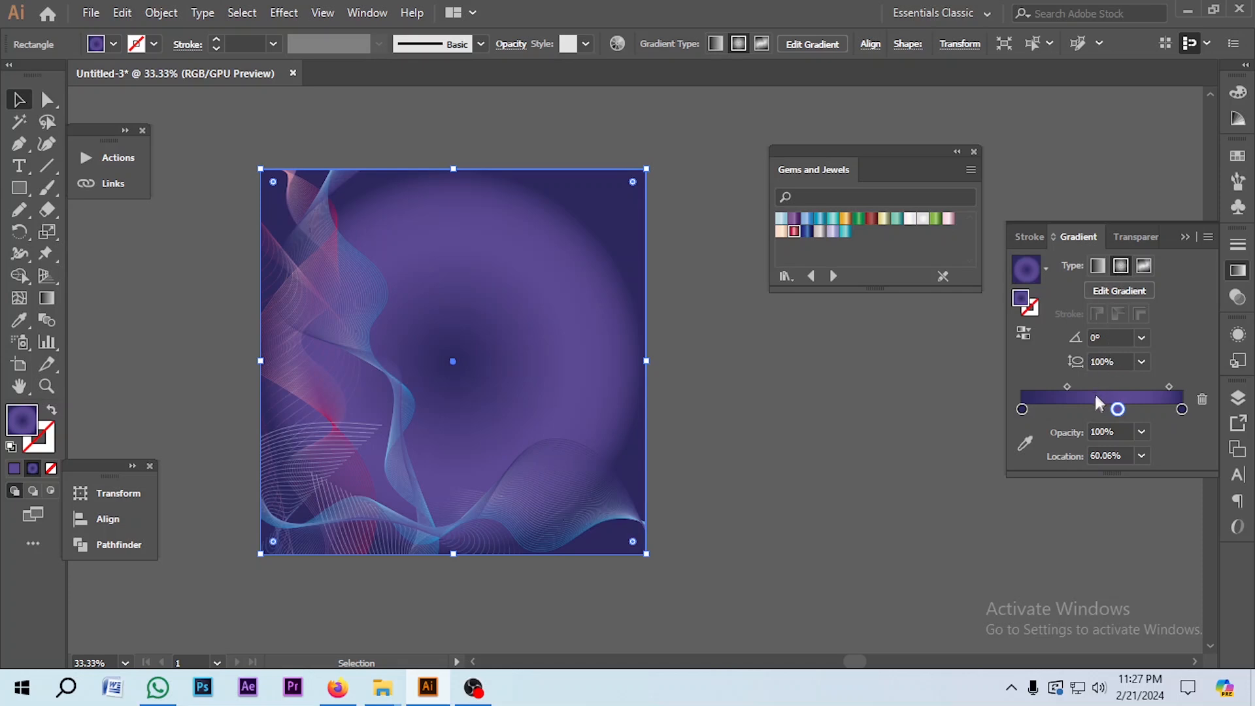
Recolour the radial gradient with a deep blue inner stop (R 2, G 36, more blue) and a very dark navy outer stop.
click(1023, 334)
double_click(1085, 409)
drag(1063, 481, 1044, 511)
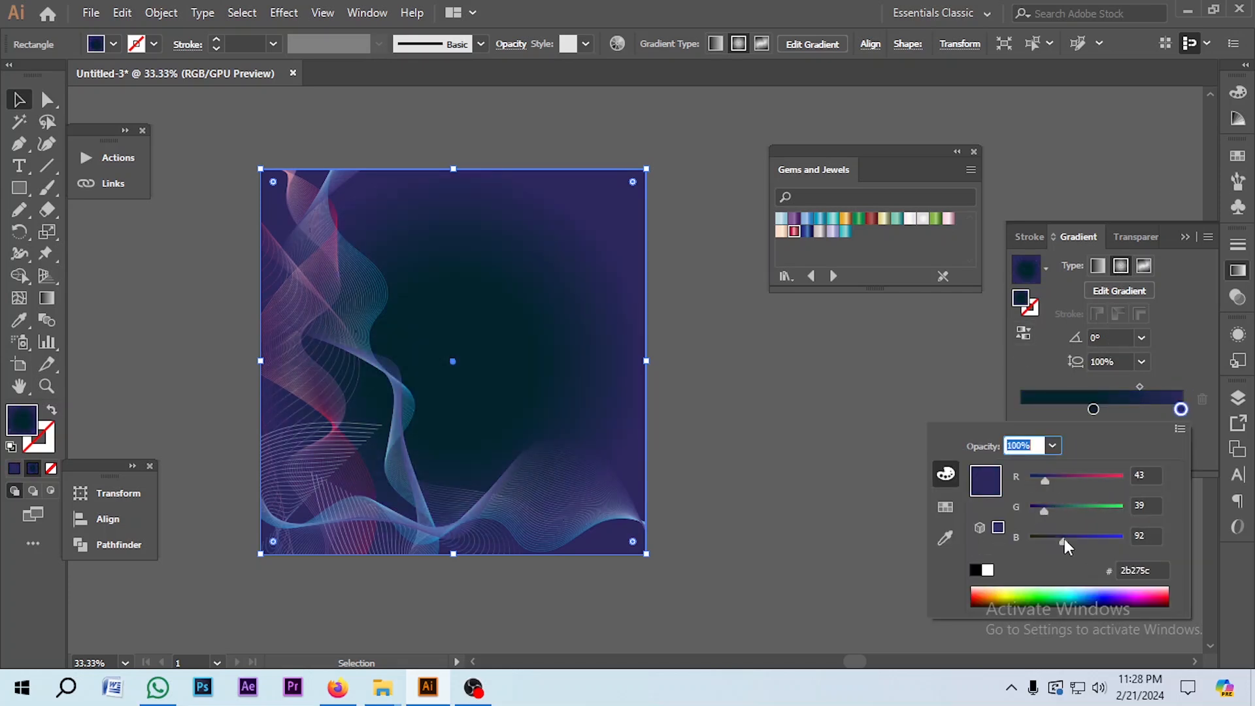
drag(1063, 539, 1112, 539)
drag(1040, 509, 1029, 479)
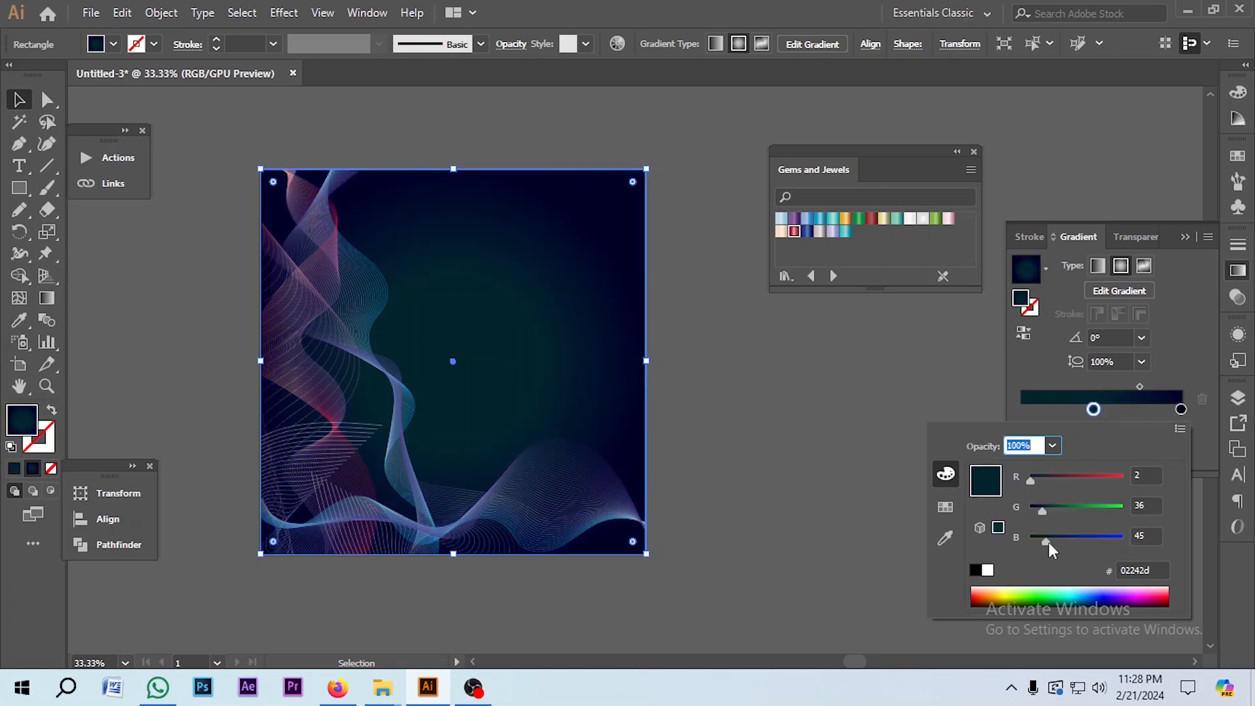
drag(1047, 542, 1060, 541)
Add a deep blue gradient stop at 0% and remove the middle stop, leaving two stops in the background gradient.
click(1021, 406)
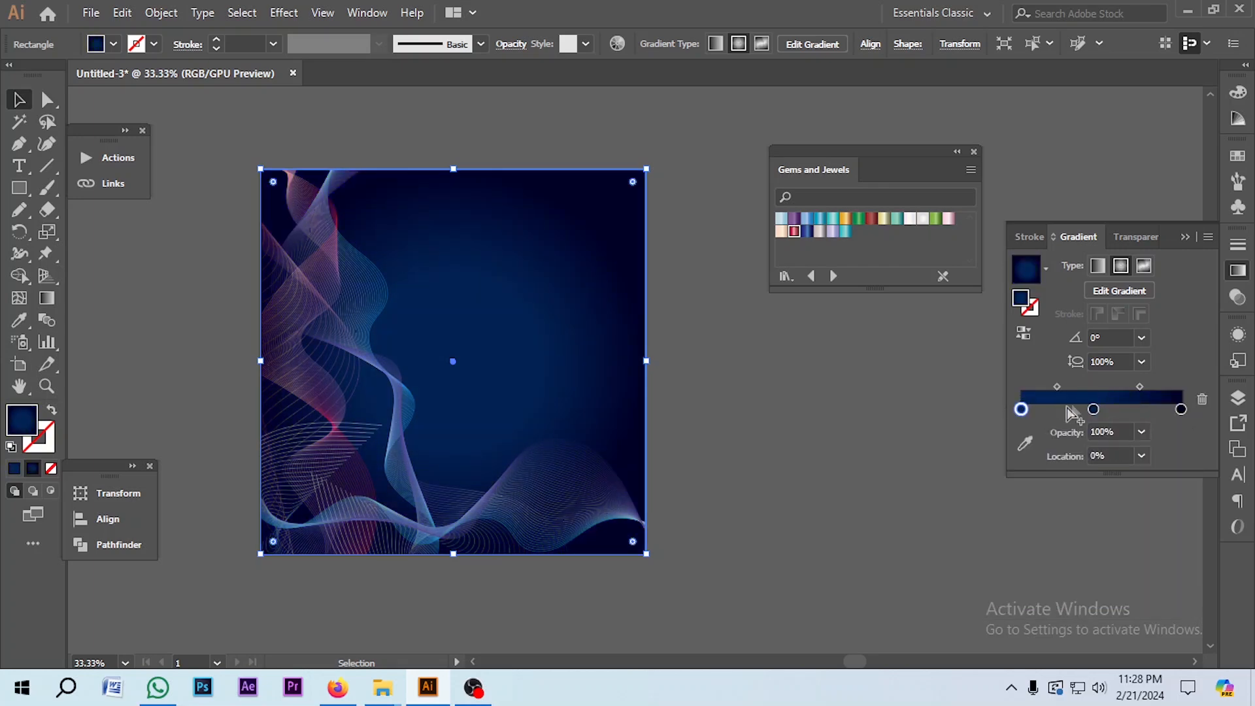
drag(1093, 409, 994, 417)
click(348, 130)
scroll(298, 467, up, 4)
scroll(302, 472, down, 3)
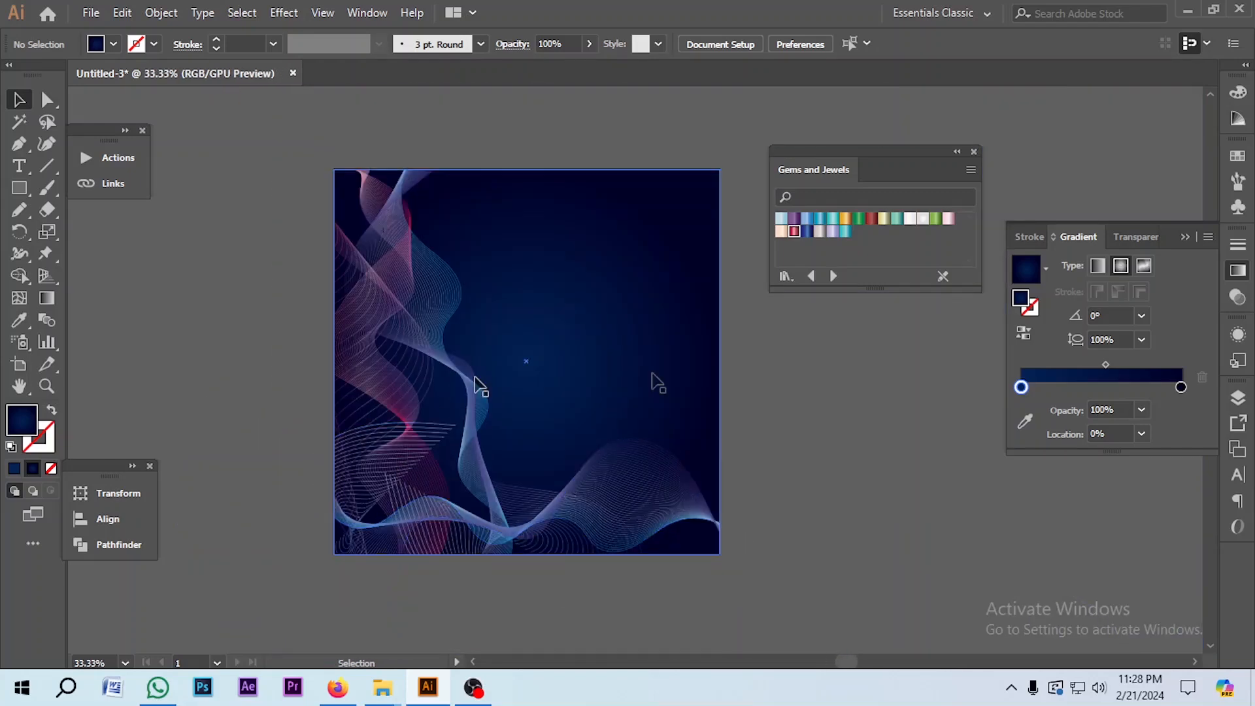
Set the clipped wavy lines group to Luminosity blend mode at 50% opacity.
scroll(408, 350, up, 1)
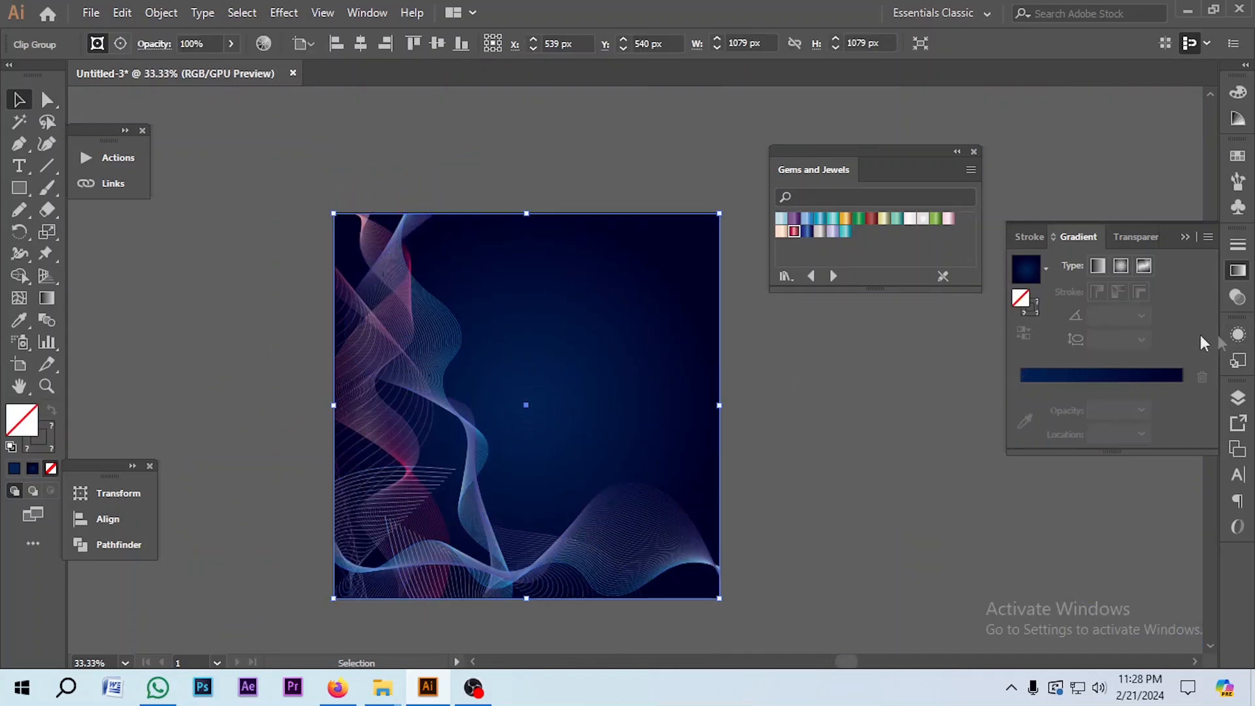
click(1237, 297)
click(1052, 264)
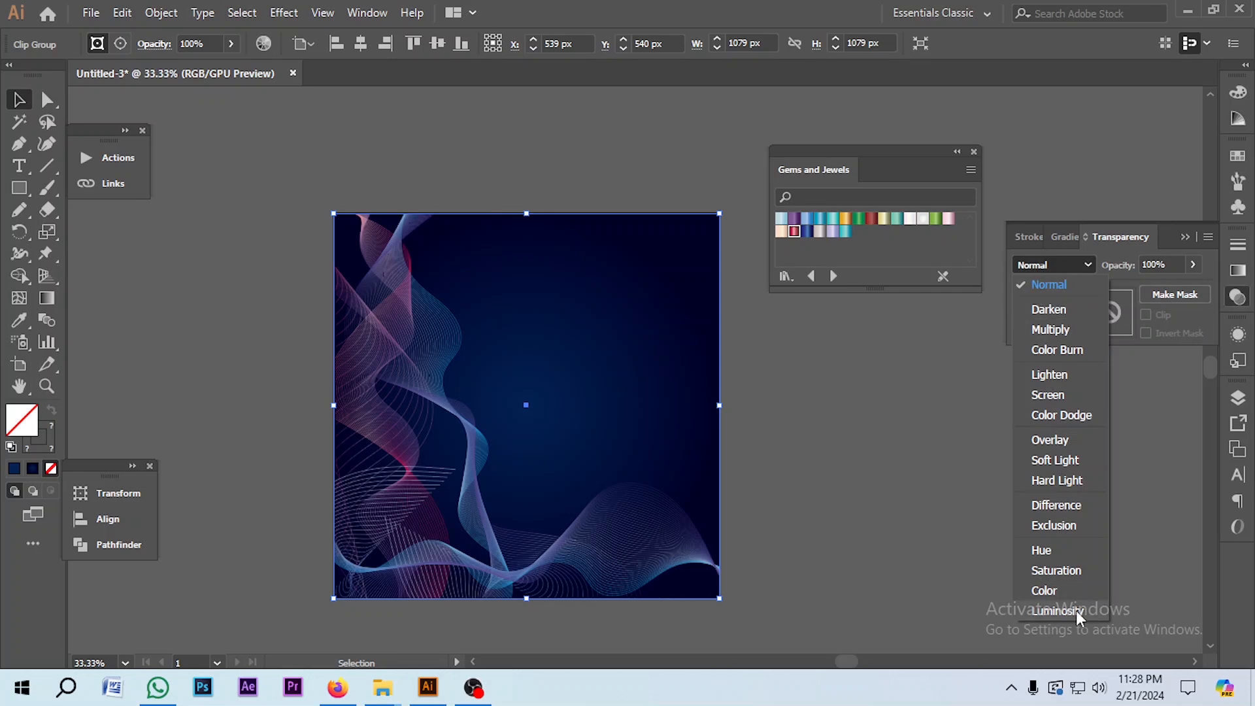
click(1062, 609)
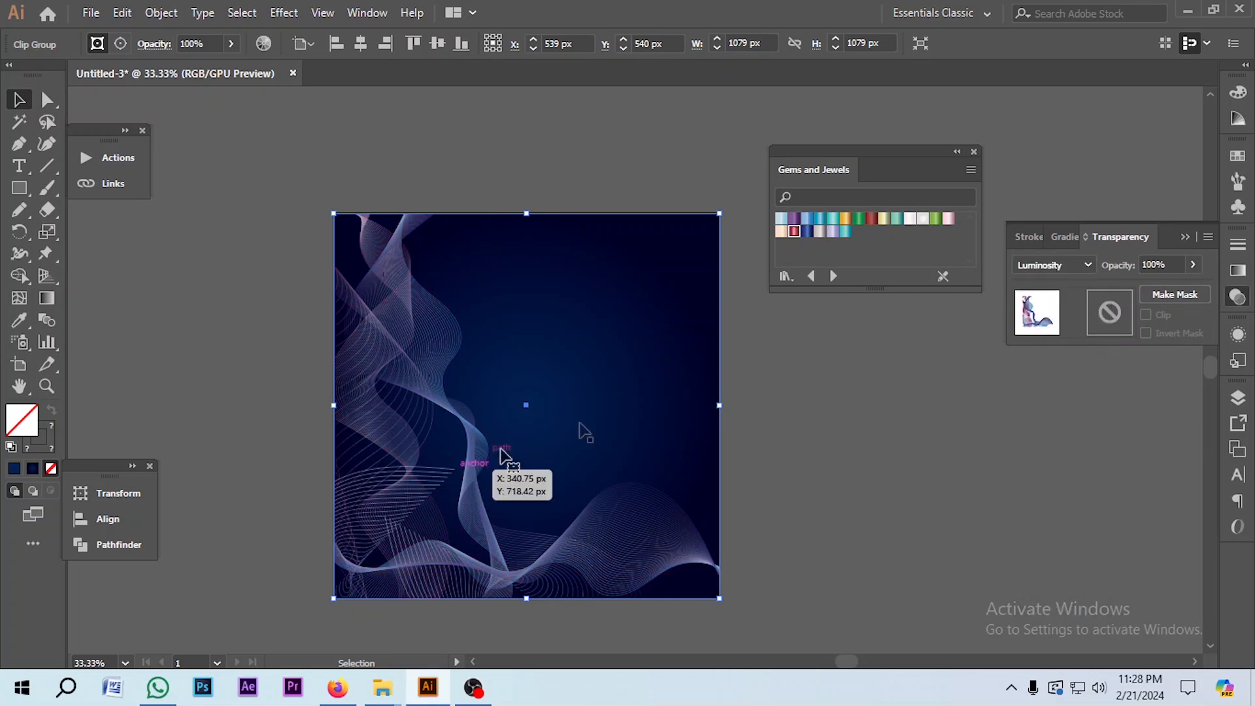
click(1112, 263)
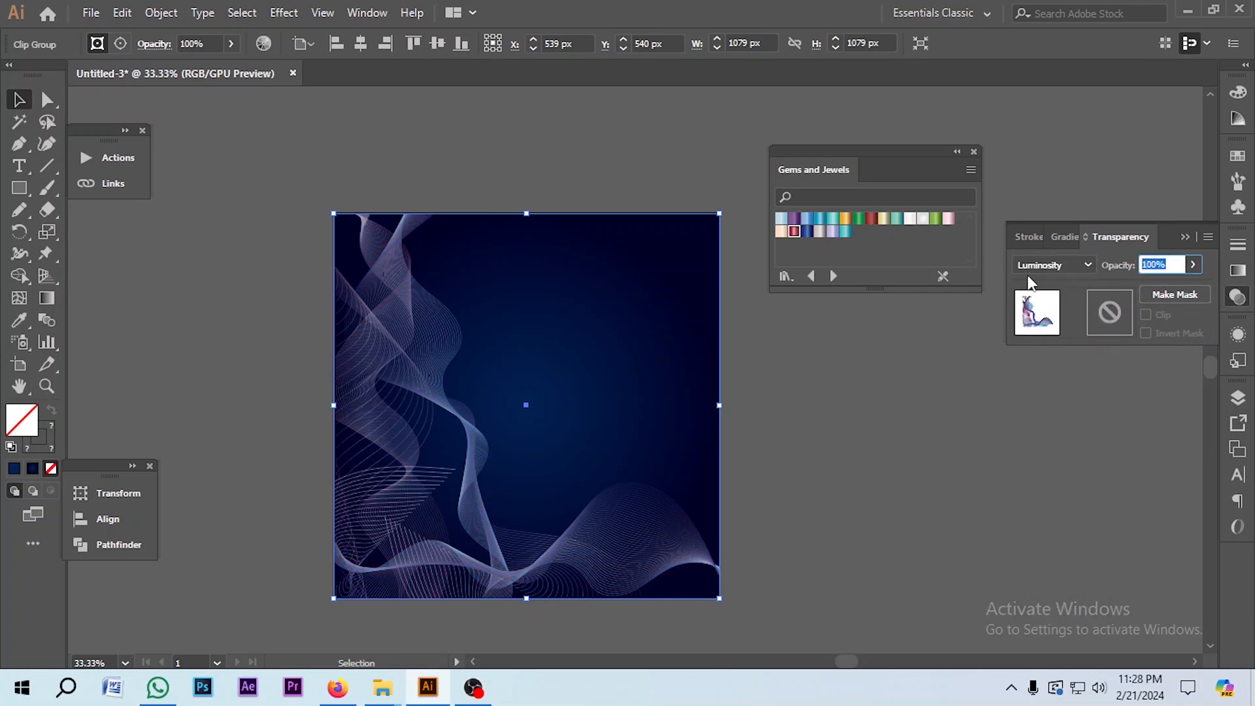
key(Return)
click(748, 396)
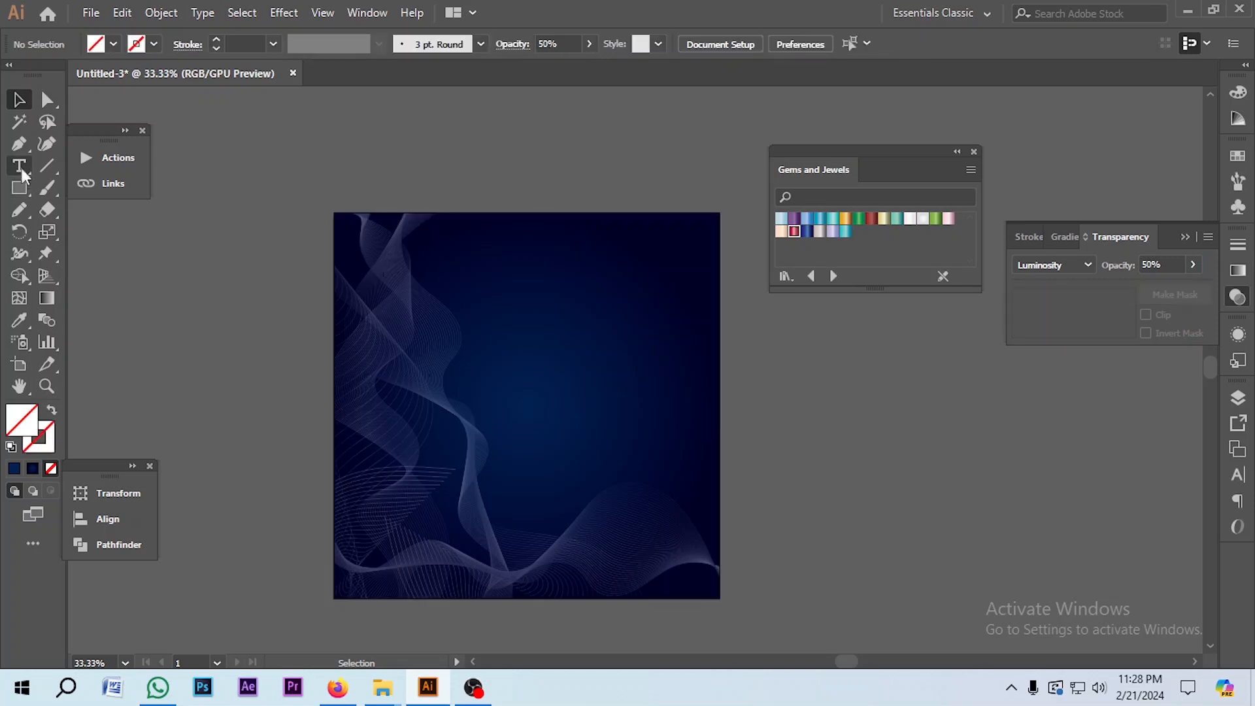
Add the text "Minimal Gradient Abstract" over the background and break it into three lines, one word each.
click(19, 166)
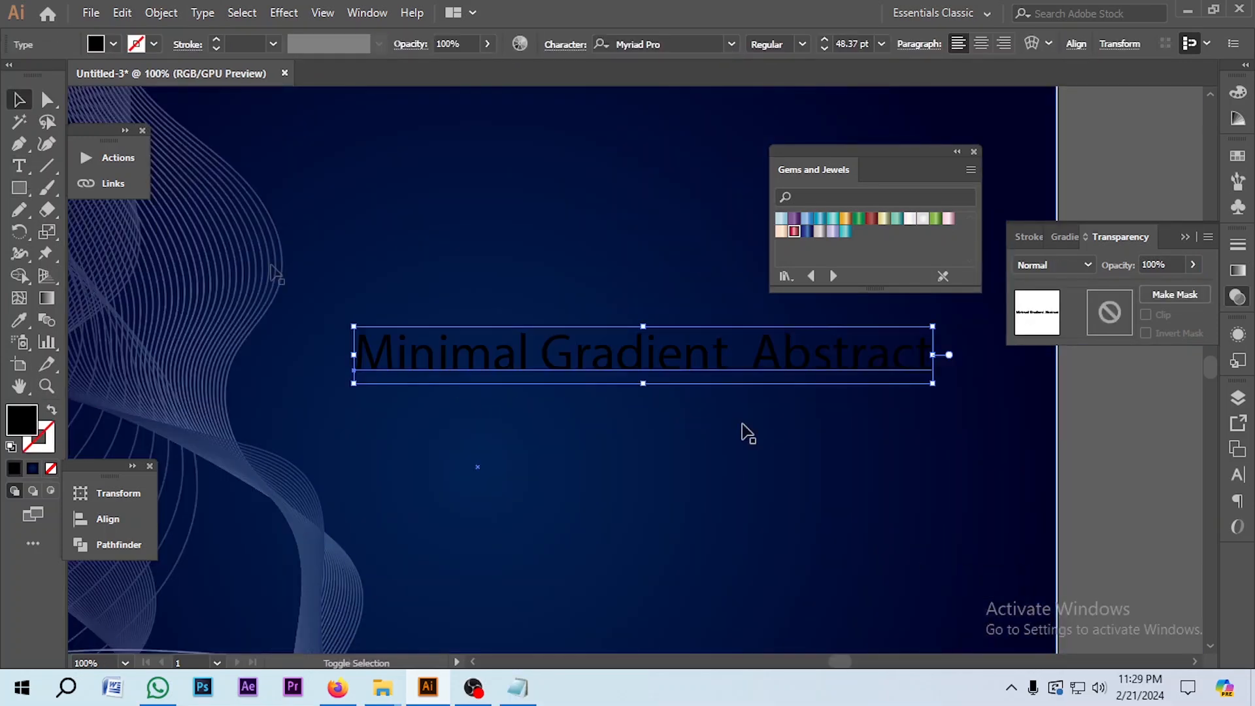
click(19, 166)
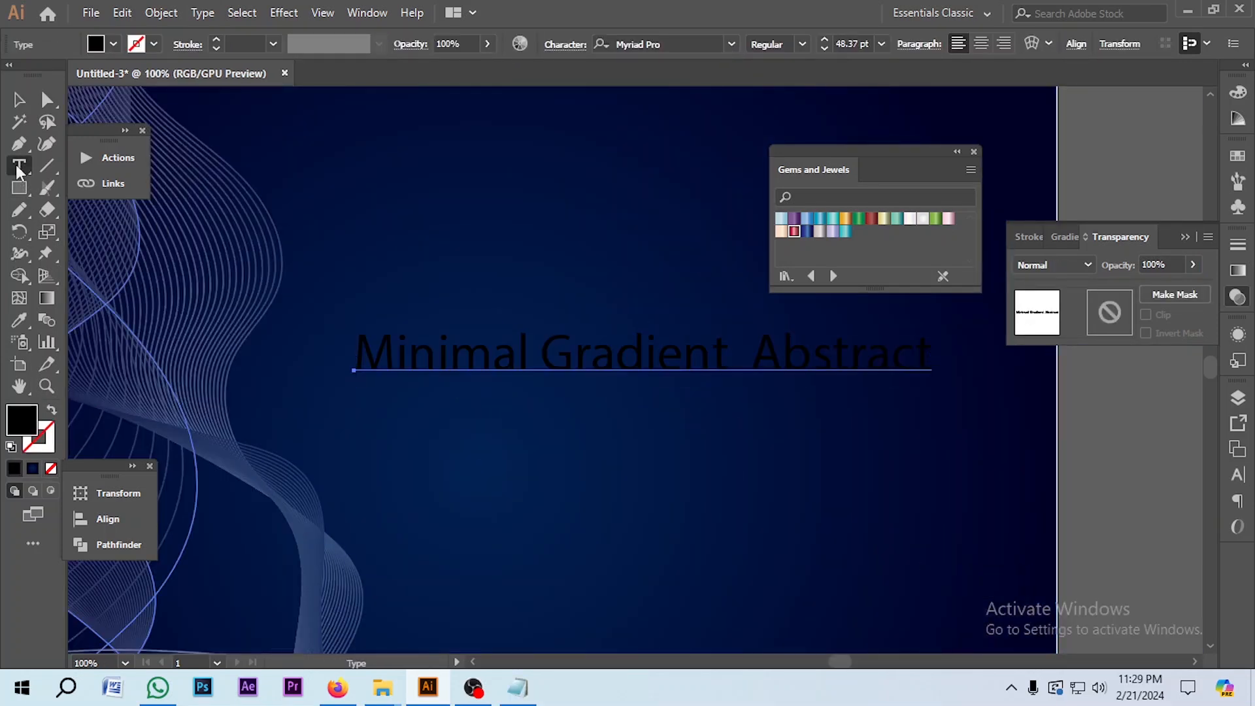
click(535, 356)
key(Return)
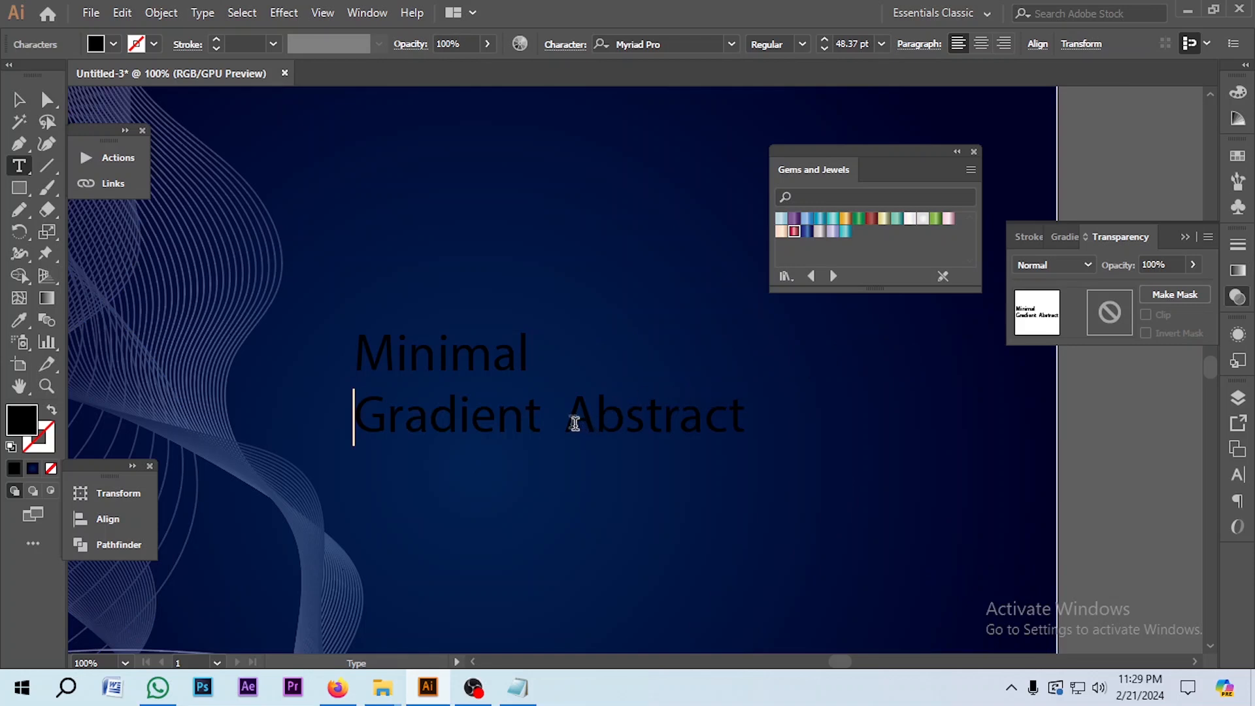
drag(574, 424, 535, 422)
key(Return)
key(Escape)
Set the text's font to Rockybilly and enlarge the word "Gradient" on the second line.
click(698, 44)
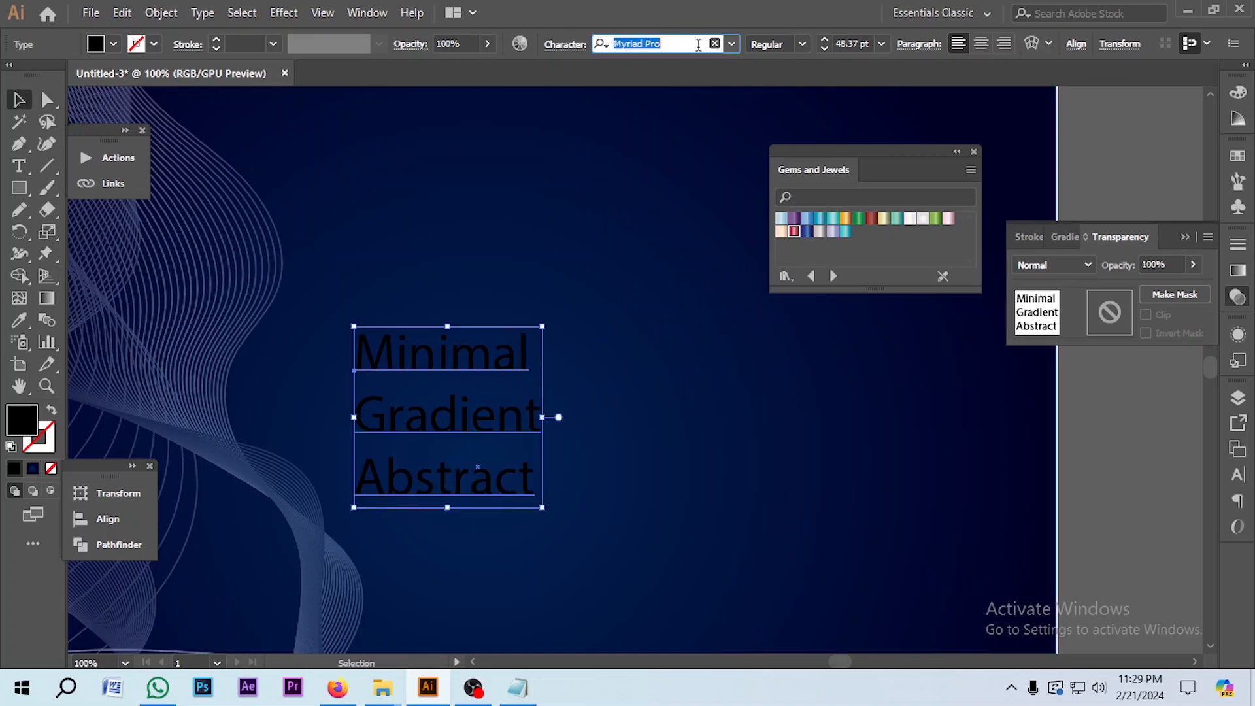
click(731, 44)
click(660, 132)
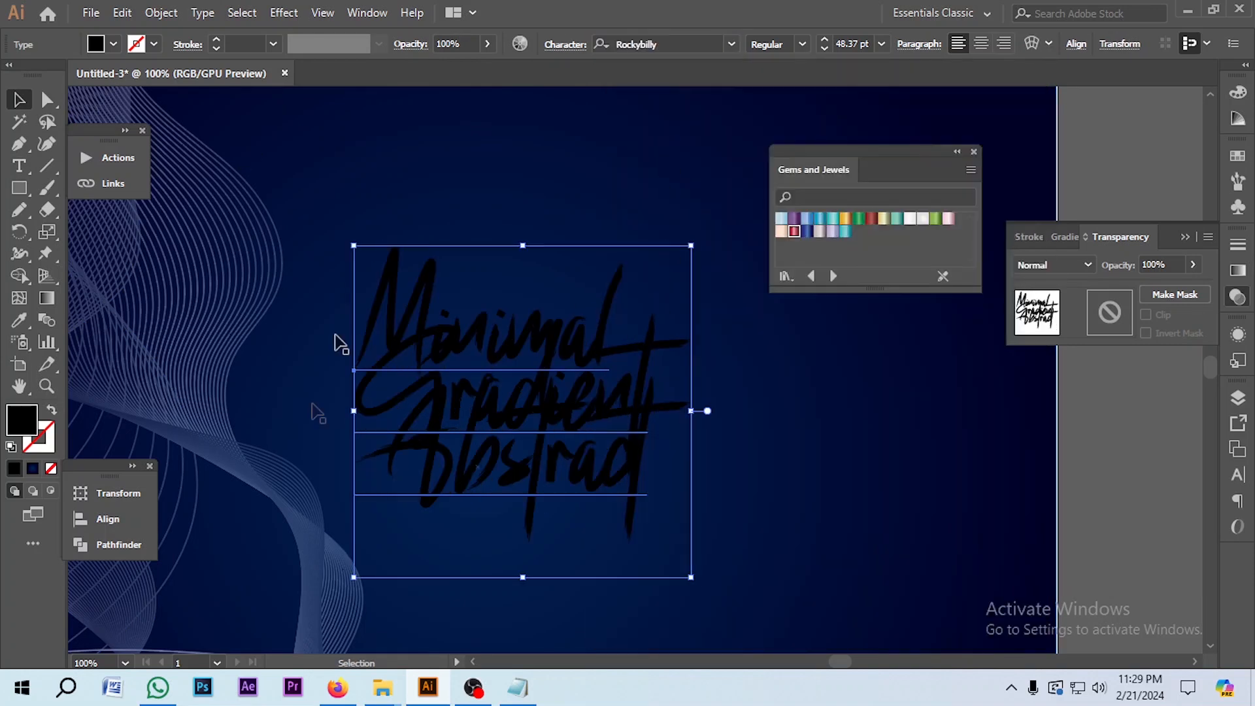
key(t)
drag(357, 418, 650, 422)
click(825, 40)
key(Escape)
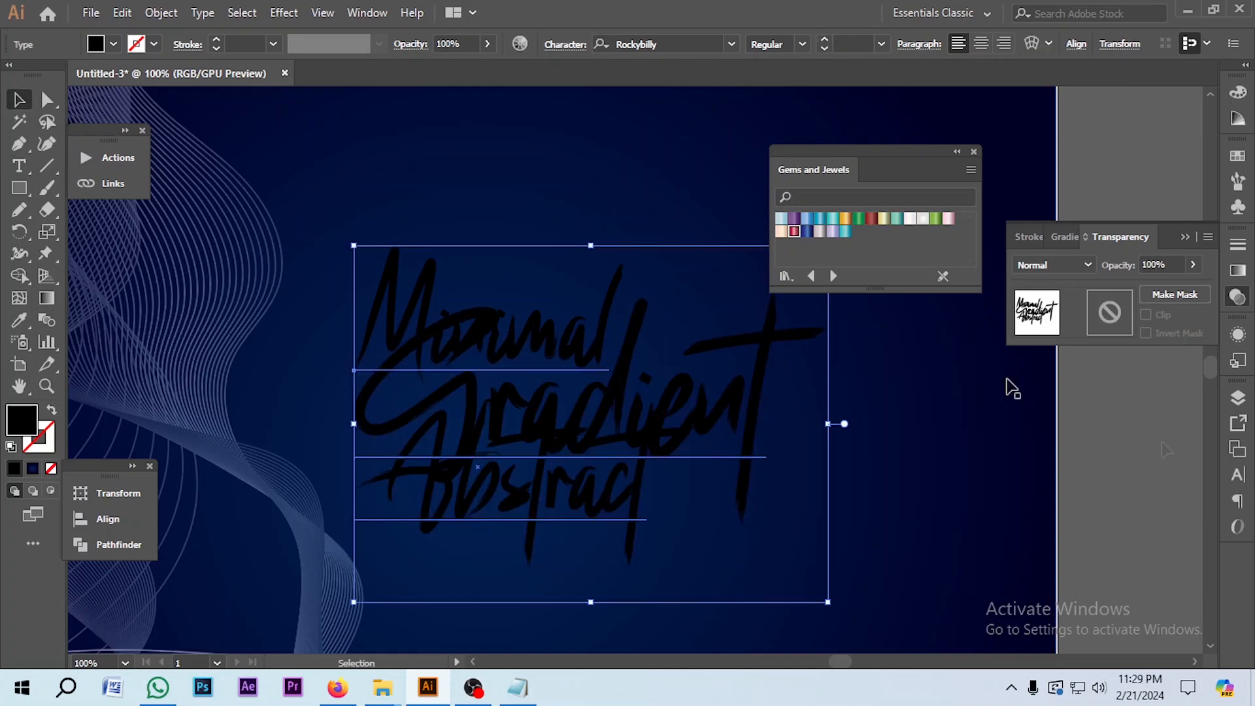
Centre-align the three text lines and move the text block back over the middle of the artboard.
click(980, 44)
drag(394, 352, 578, 335)
scroll(468, 355, down, 2)
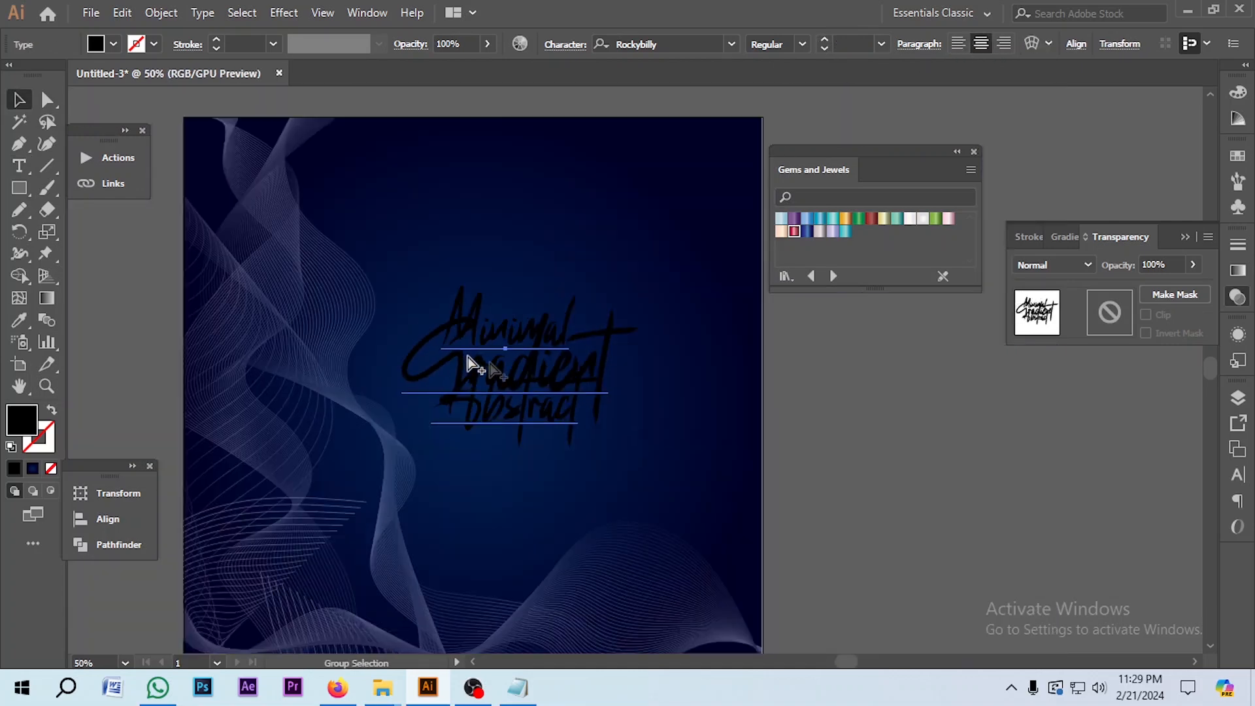
Increase the line spacing of the three-line text and enlarge the block to 137 pt leading and 140.28% horizontal scale.
click(468, 362)
click(1237, 475)
click(1147, 466)
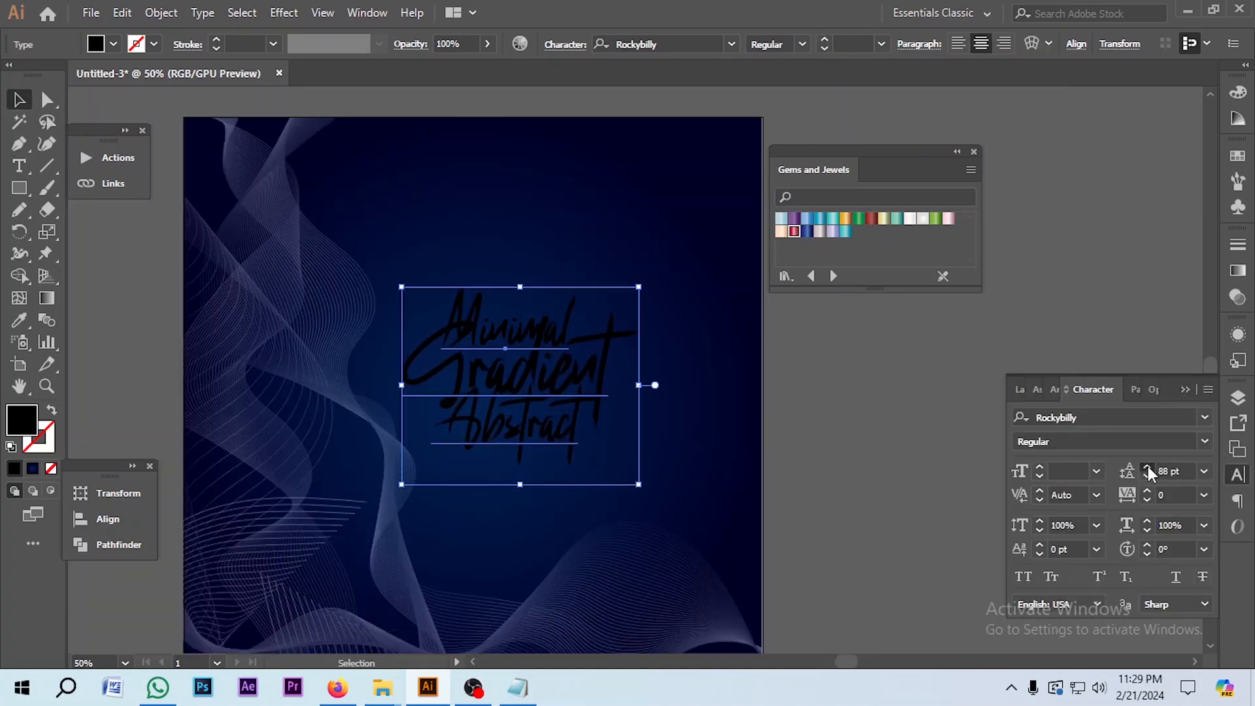
click(1147, 466)
click(1148, 466)
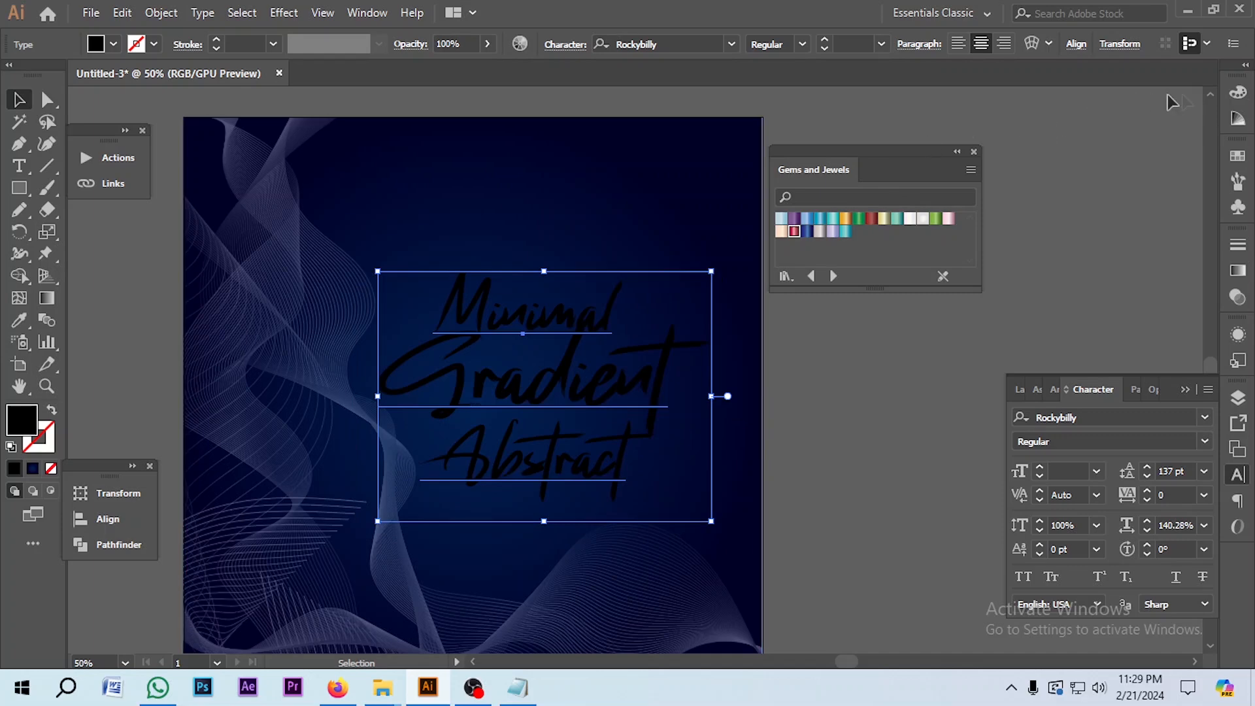
Fill the text with white (ffffff) and shift it slightly down on the artboard.
click(1240, 94)
click(1034, 208)
click(868, 352)
scroll(526, 312, down, 1)
mouse_move(580, 359)
mouse_down()
mouse_move(592, 380)
mouse_move(580, 374)
mouse_up()
click(786, 467)
scroll(786, 467, down, 2)
scroll(768, 438, up, 1)
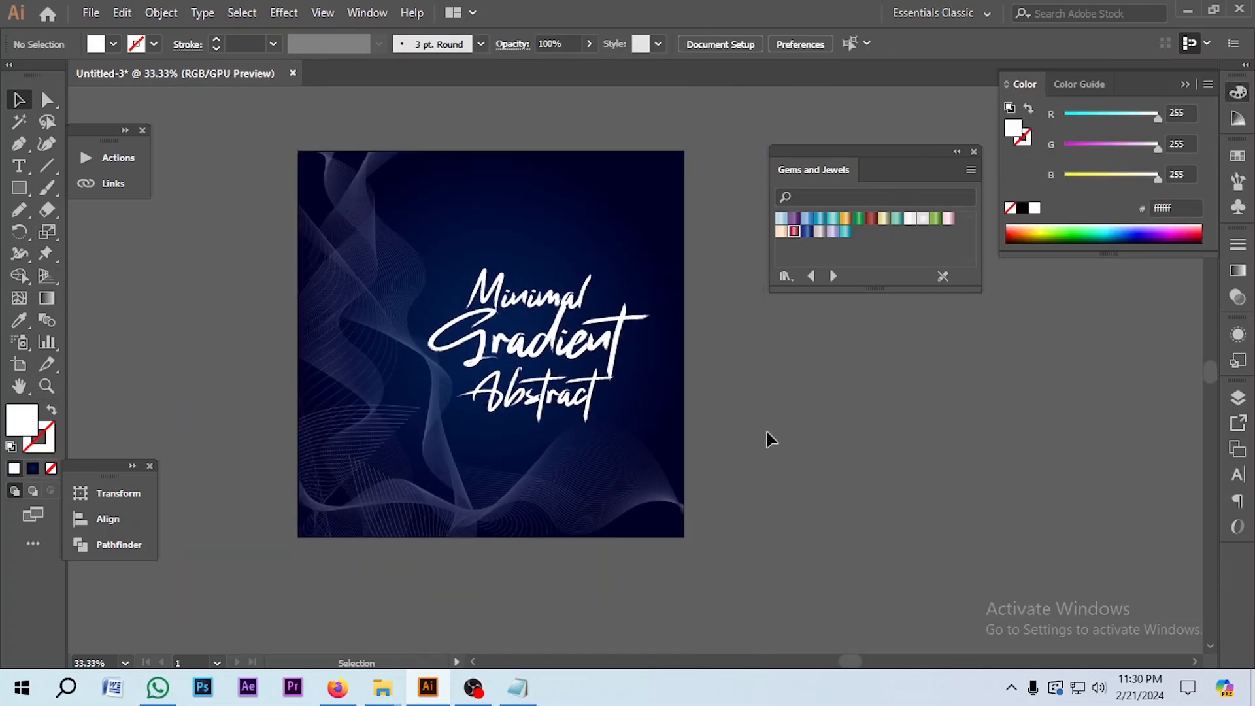